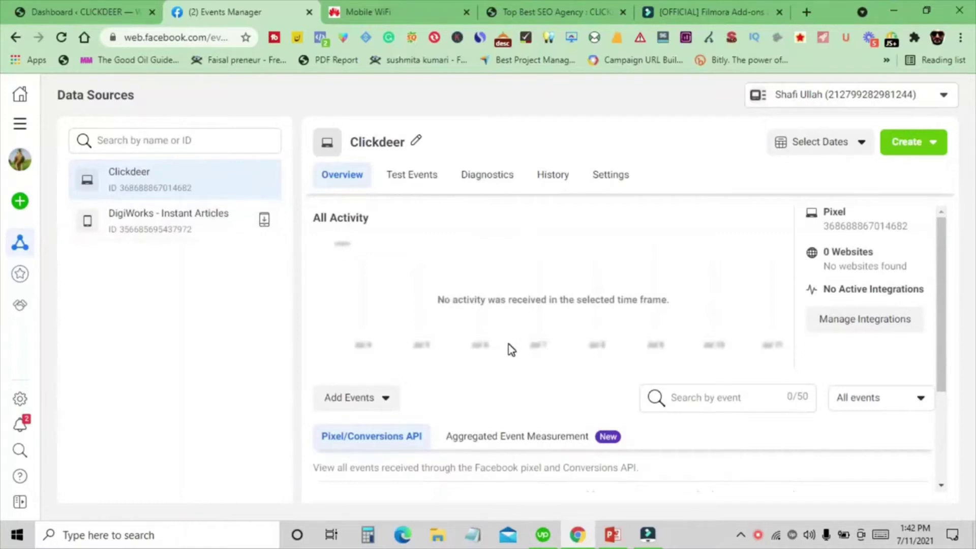
# - Review the Clickdeer pixel's activity overview and find its pixel ID in Events Manager
pyautogui.scroll(-3, 523, 342)
pyautogui.scroll(3, 520, 349)
pyautogui.scroll(-3, 503, 331)
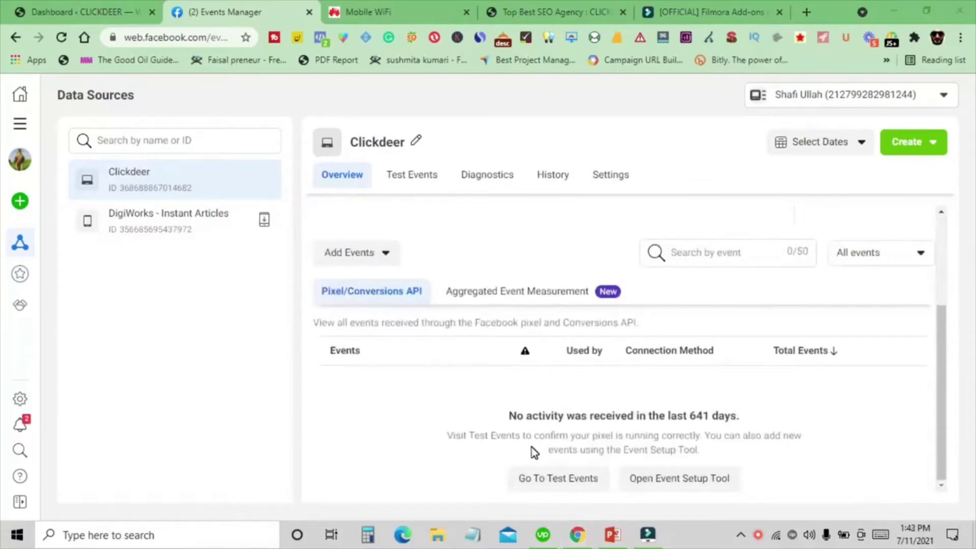
pyautogui.scroll(3, 456, 410)
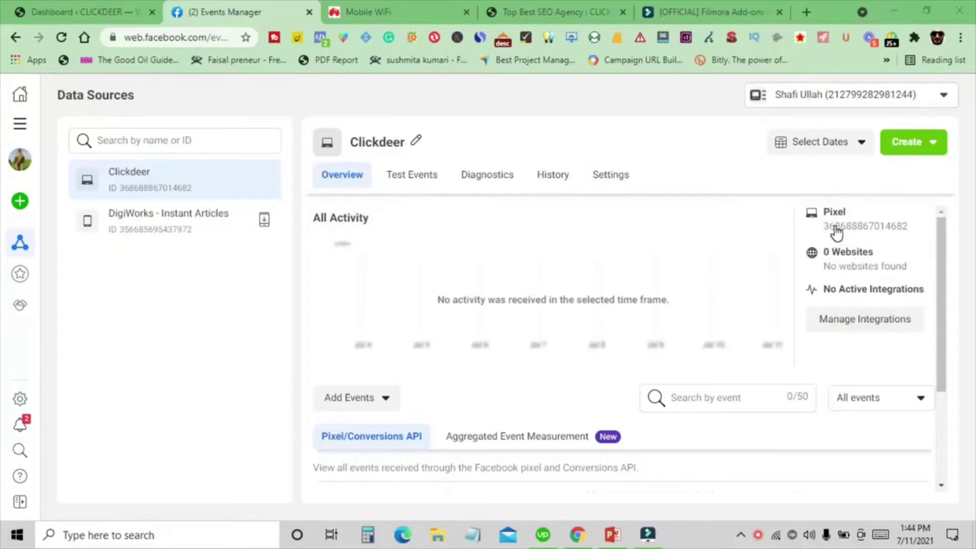
pyautogui.click(42, 9)
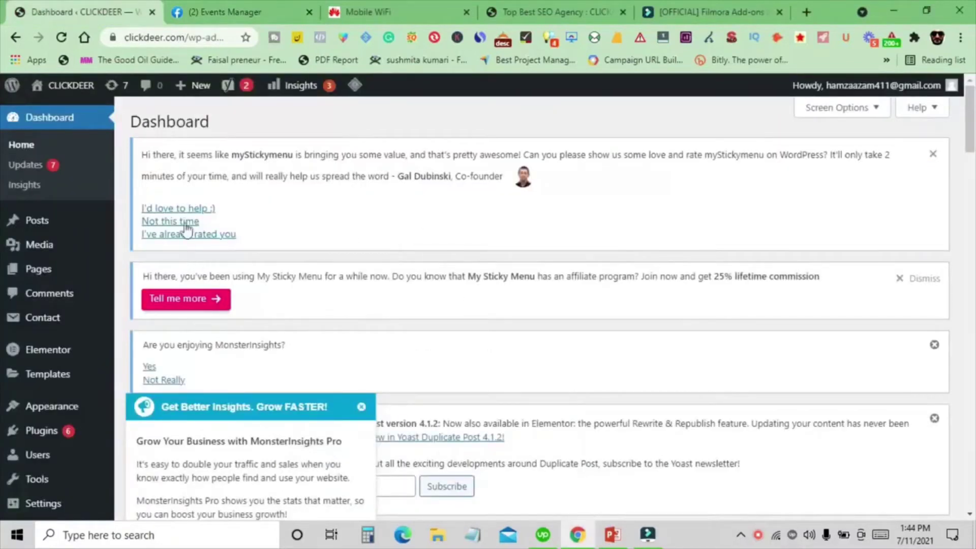
pyautogui.click(234, 7)
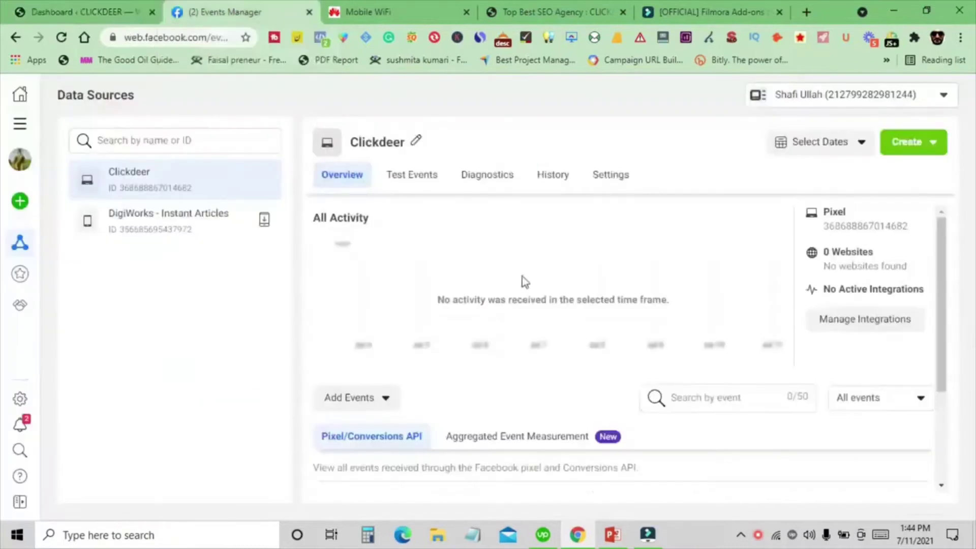
pyautogui.click(845, 229)
# - Switch to the CLICKDEER WordPress dashboard and open the list of installed plugins
pyautogui.click(76, 12)
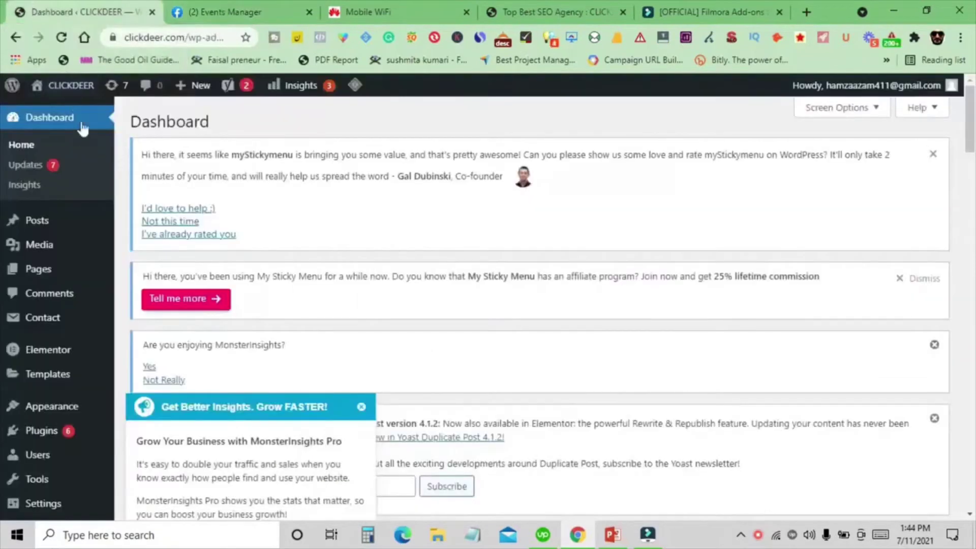
pyautogui.scroll(-2, 59, 220)
pyautogui.scroll(2, 59, 231)
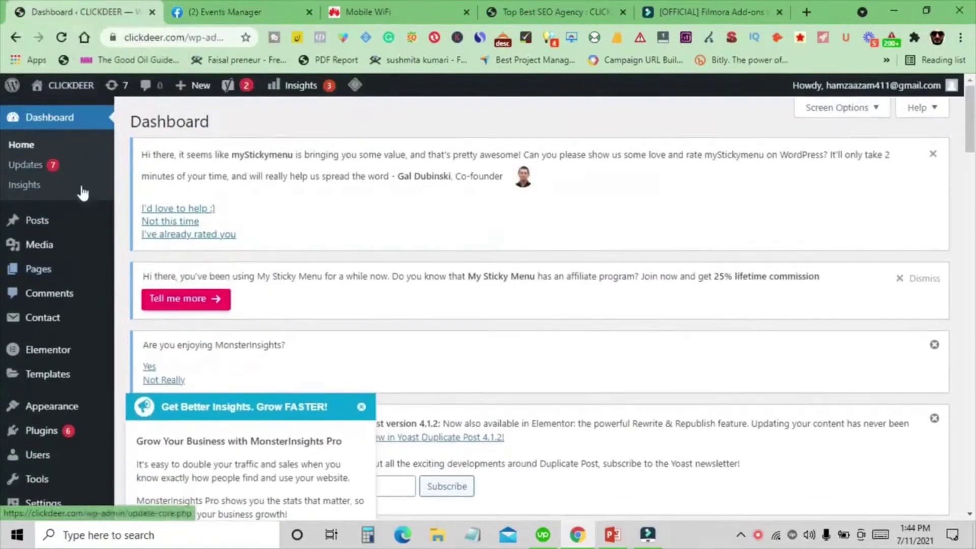
pyautogui.scroll(-5, 81, 275)
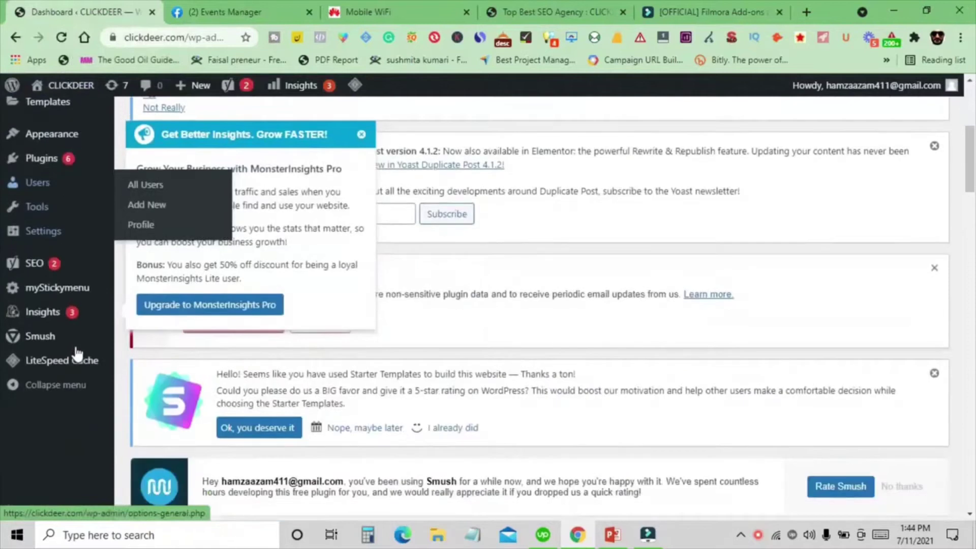
pyautogui.scroll(2, 77, 350)
pyautogui.moveTo(37, 285)
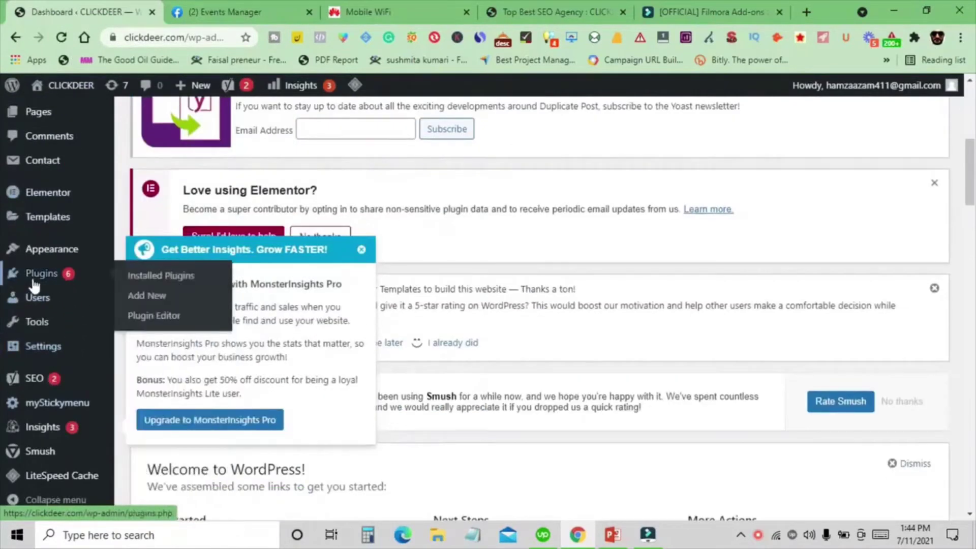
pyautogui.click(38, 274)
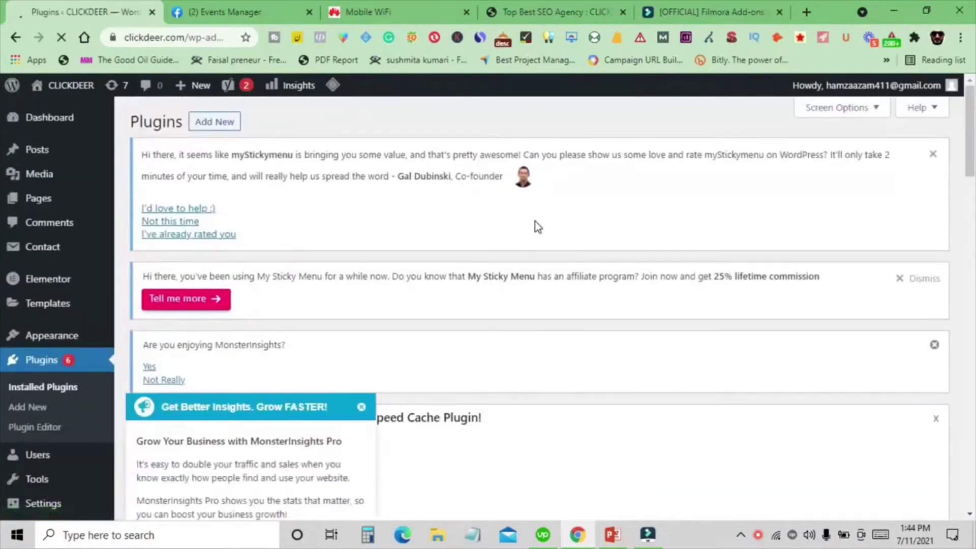
# - Dismiss the MonsterInsights Pro promotion on the Plugins page and look over the installed plugins section
pyautogui.scroll(-3, 535, 221)
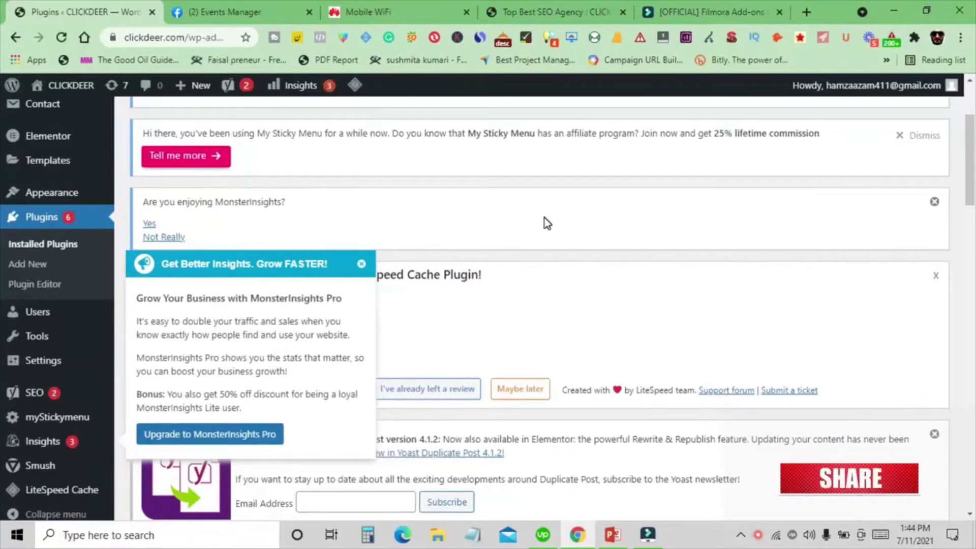
pyautogui.scroll(-1, 519, 224)
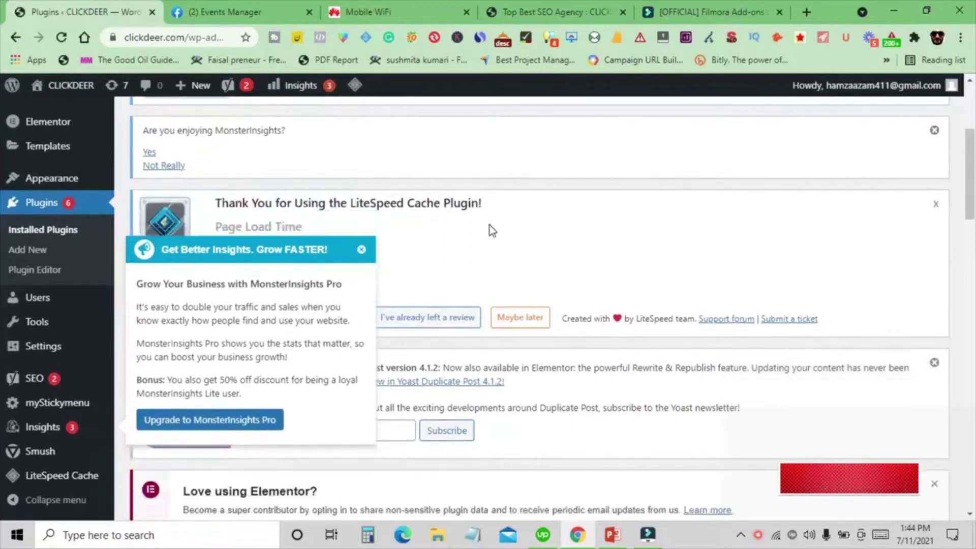
pyautogui.click(361, 250)
pyautogui.scroll(-10, 559, 255)
pyautogui.scroll(6, 569, 253)
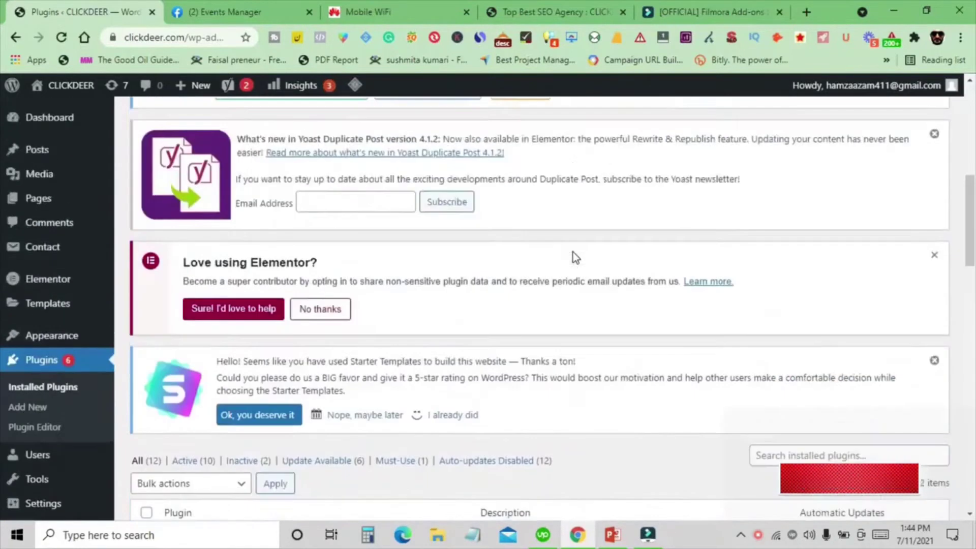
pyautogui.scroll(5, 572, 252)
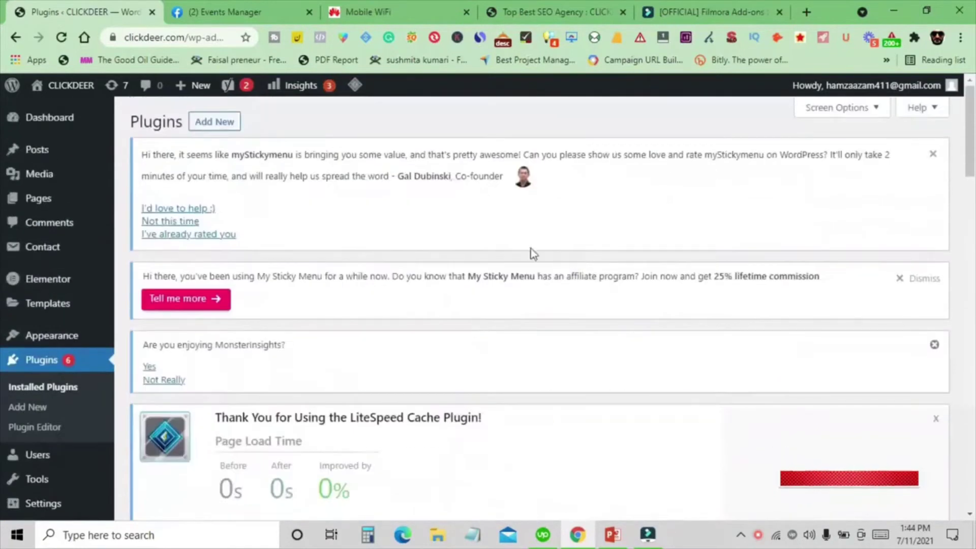
# - Start adding a new plugin and search the plugin directory for "PIXEL"
pyautogui.click(215, 128)
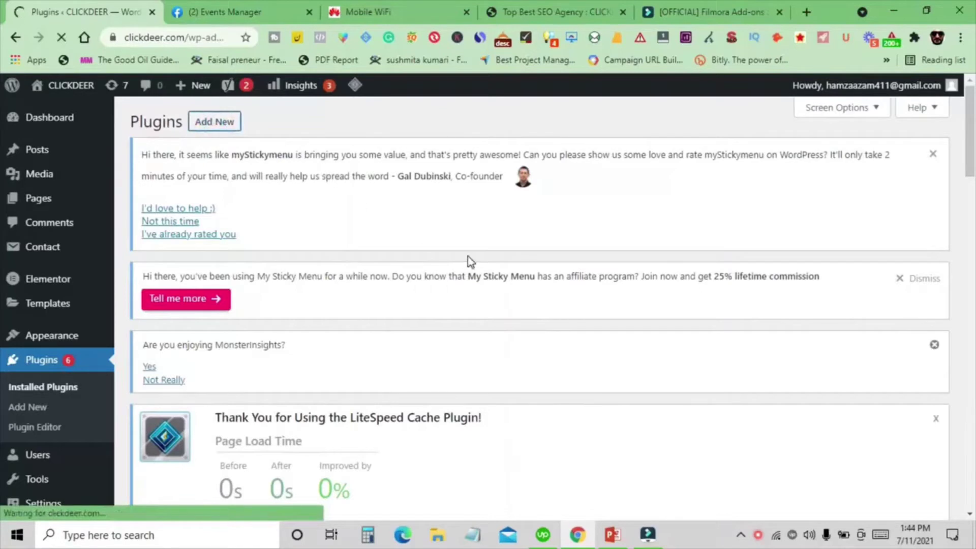
pyautogui.scroll(-4, 634, 329)
pyautogui.scroll(-1, 638, 328)
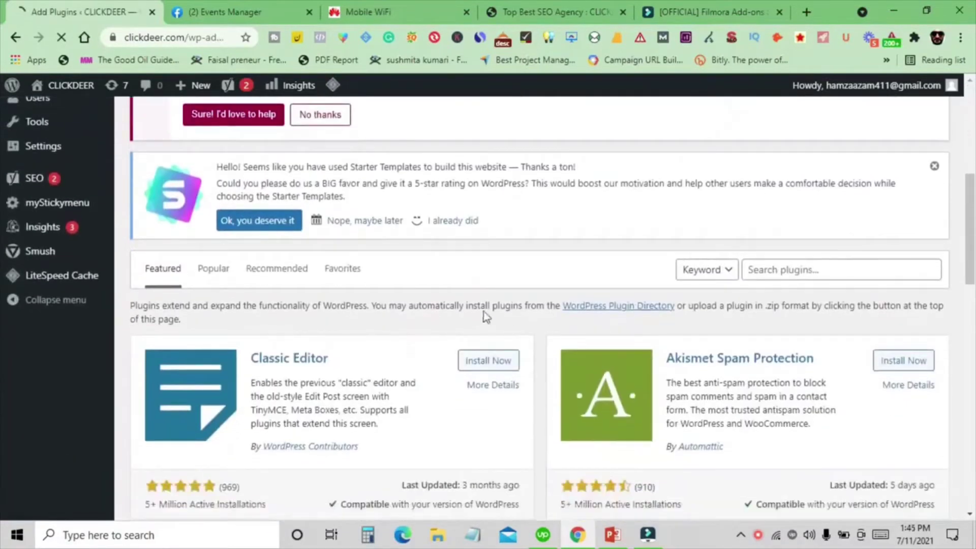
pyautogui.click(809, 270)
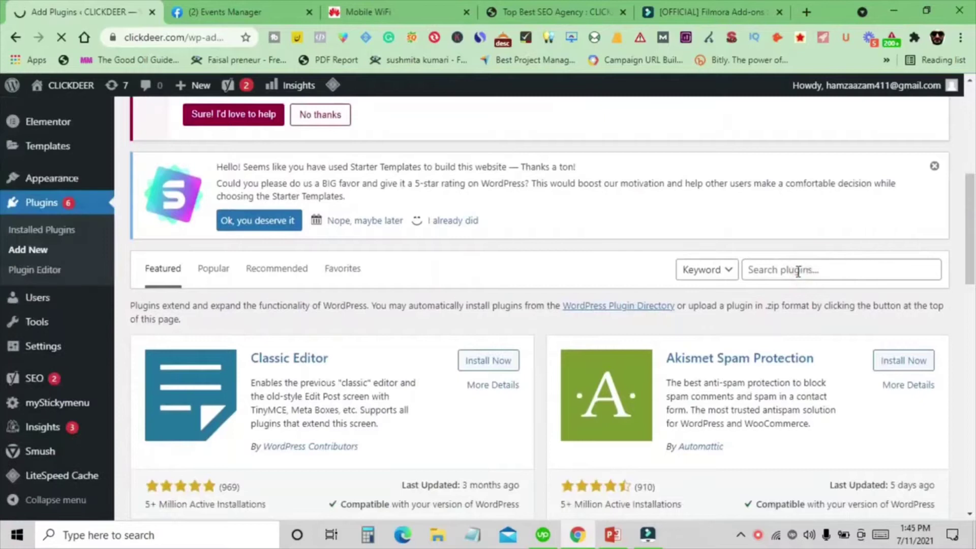
pyautogui.click(810, 269)
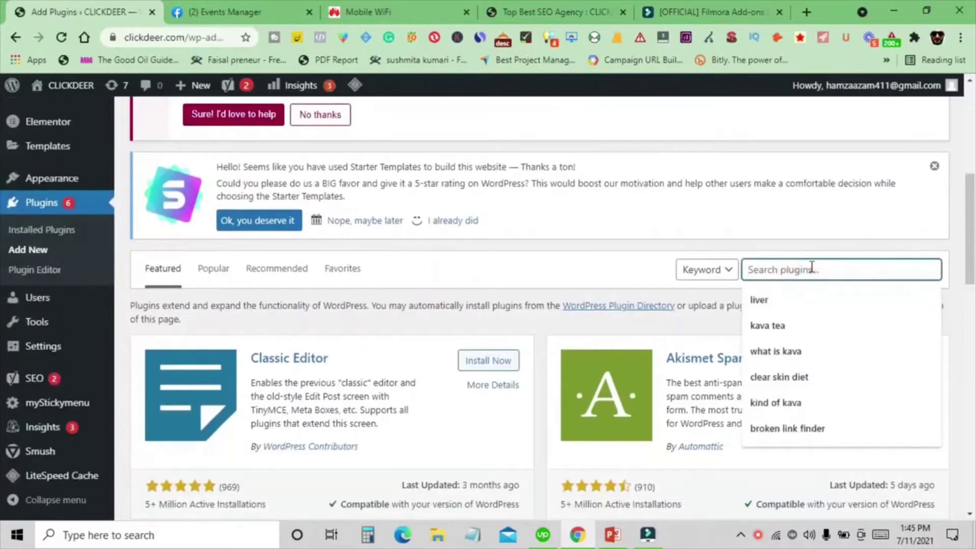
pyautogui.write('PIXEL')
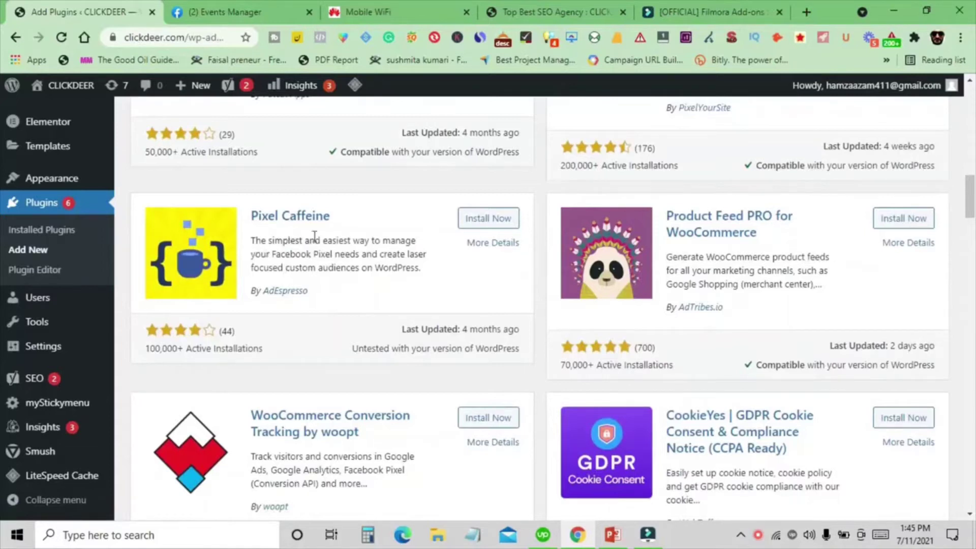
# - Install and activate the Pixel Caffeine plugin by AdEspresso
pyautogui.scroll(1, 318, 242)
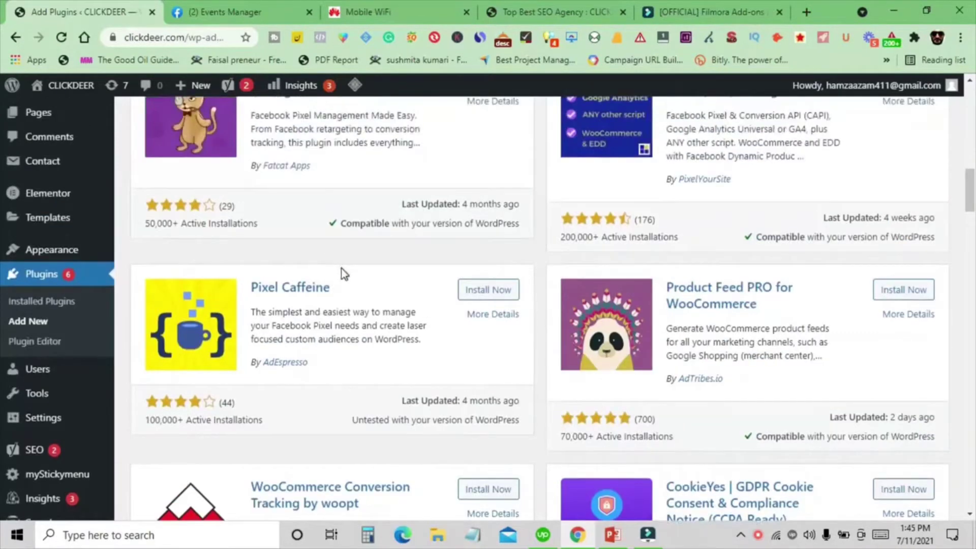
pyautogui.scroll(1, 342, 273)
pyautogui.scroll(-1, 360, 264)
pyautogui.click(475, 292)
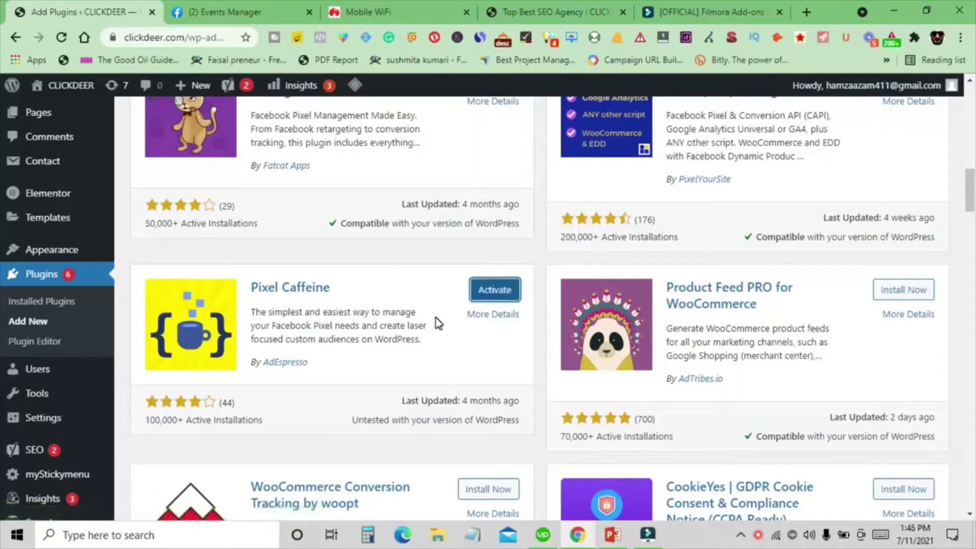
pyautogui.click(498, 300)
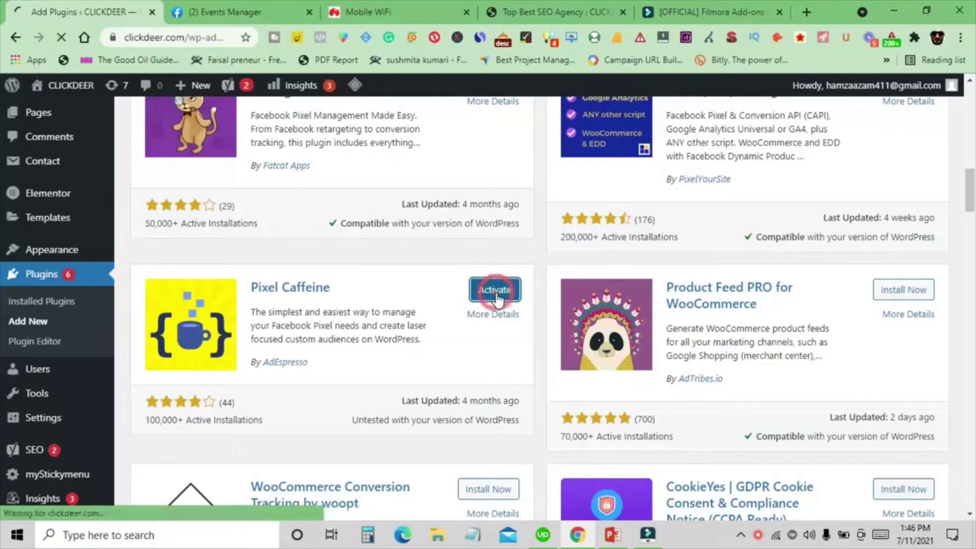
# - Look through Pixel Caffeine's welcome page, including its introduction, setup option and feature descriptions
pyautogui.scroll(-3, 410, 331)
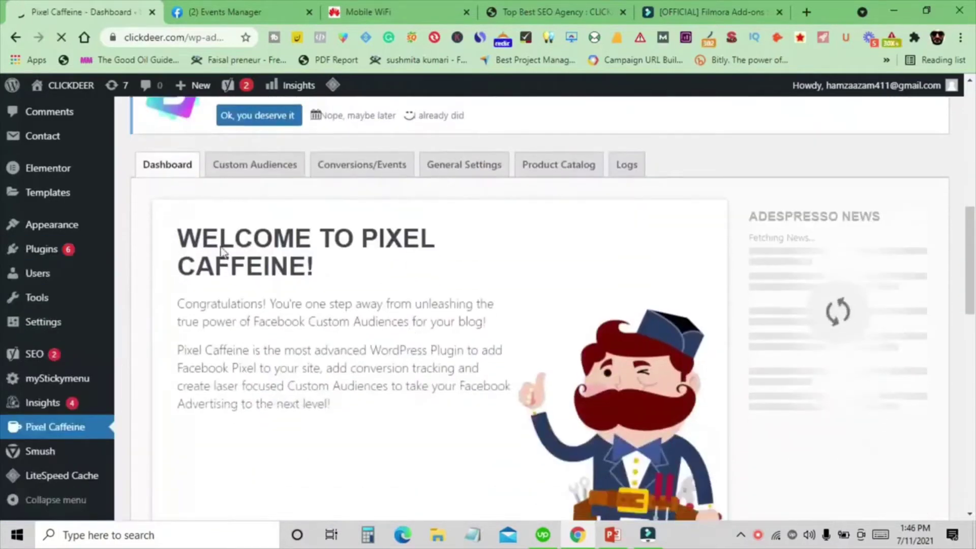
pyautogui.scroll(-4, 284, 260)
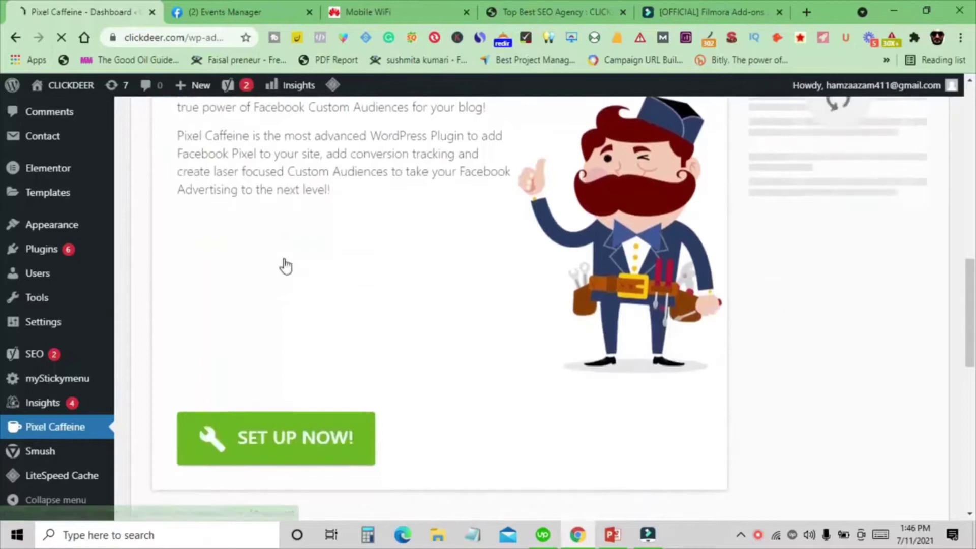
pyautogui.scroll(-5, 285, 263)
pyautogui.scroll(5, 324, 281)
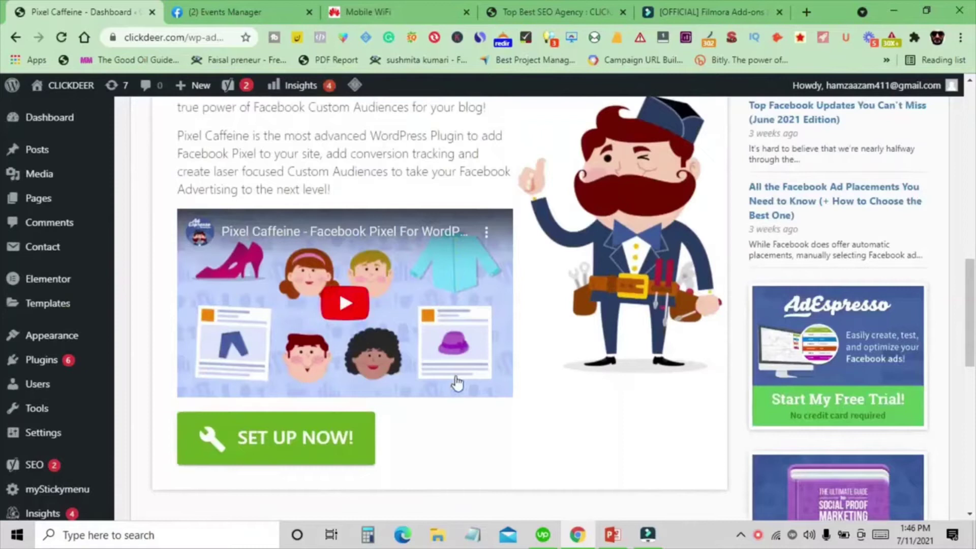
pyautogui.scroll(4, 466, 351)
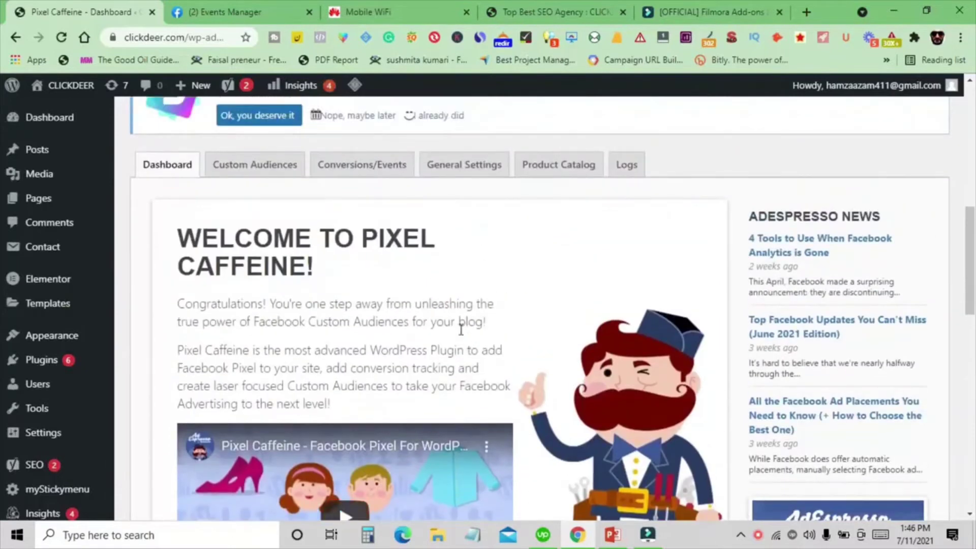
pyautogui.scroll(-9, 374, 361)
pyautogui.scroll(-8, 370, 356)
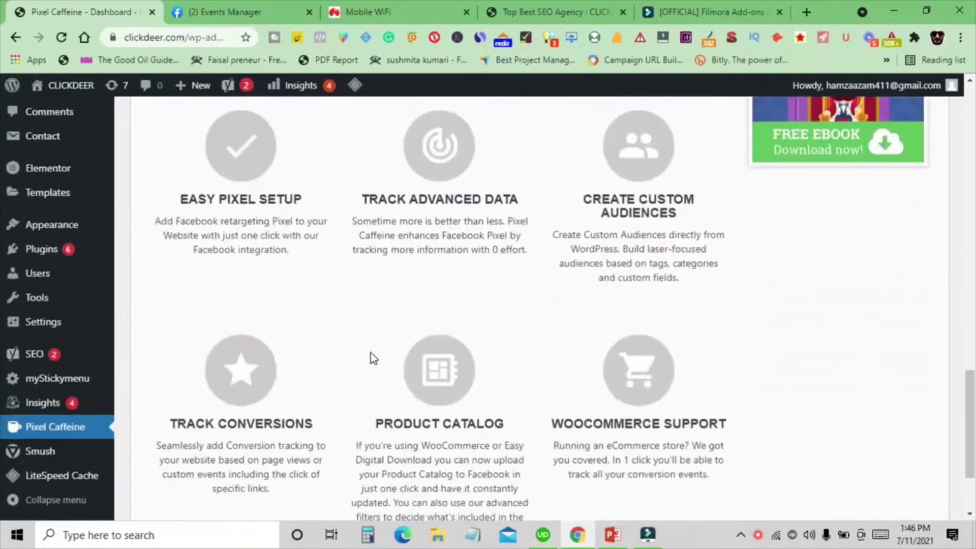
pyautogui.scroll(18, 532, 371)
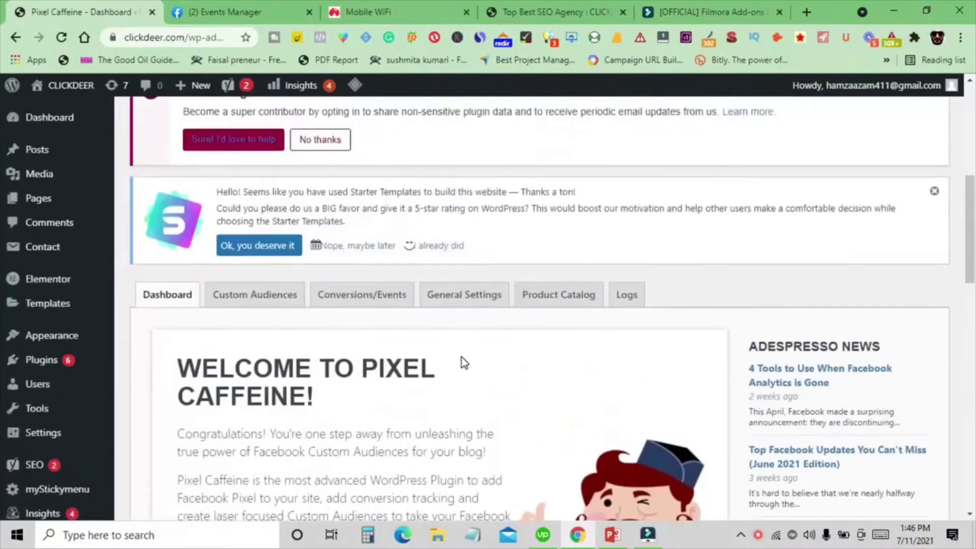
# - Start the Pixel Caffeine setup and bring up the Facebook Pixel Setup section of its general settings
pyautogui.scroll(-10, 447, 364)
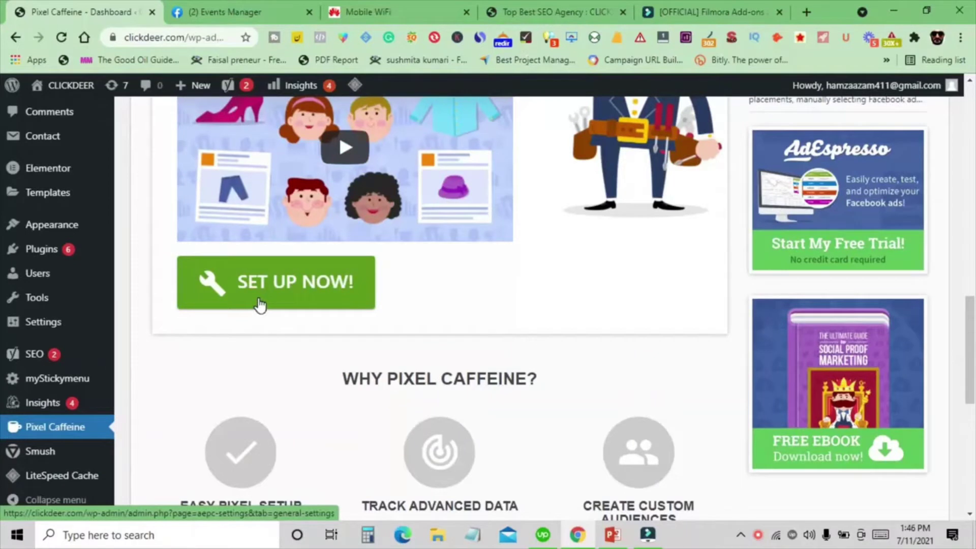
pyautogui.click(259, 305)
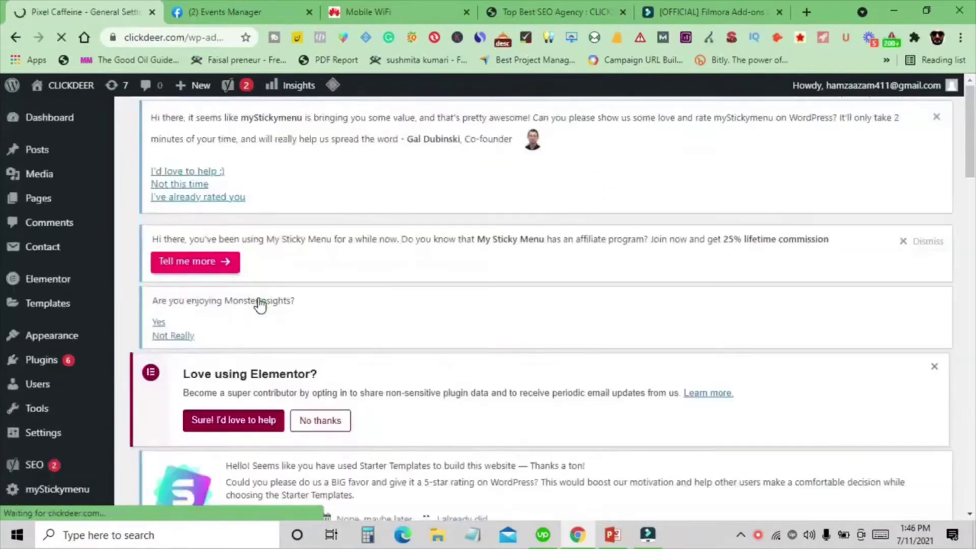
pyautogui.scroll(-8, 338, 314)
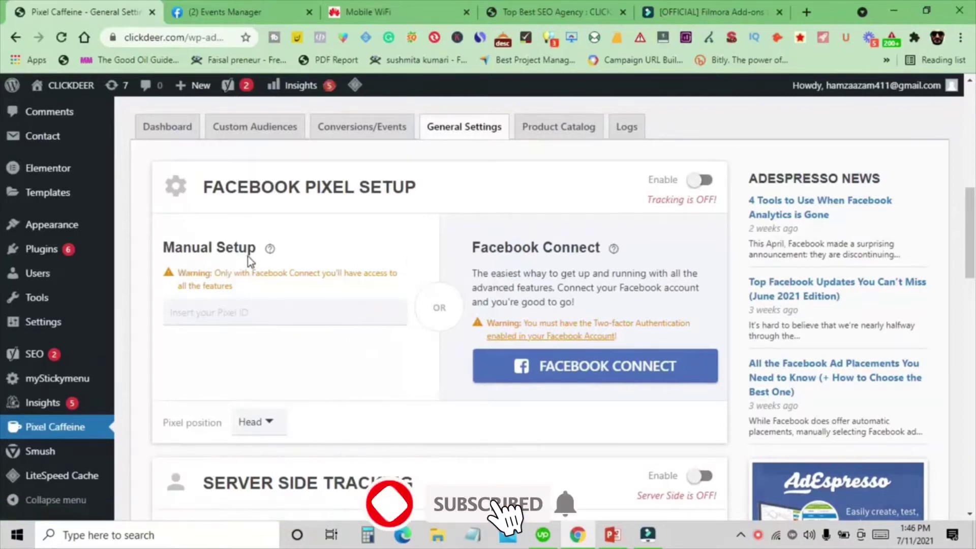
# - Link Pixel Caffeine to the Facebook account using Facebook Connect instead of the manual pixel ID setup
pyautogui.click(247, 315)
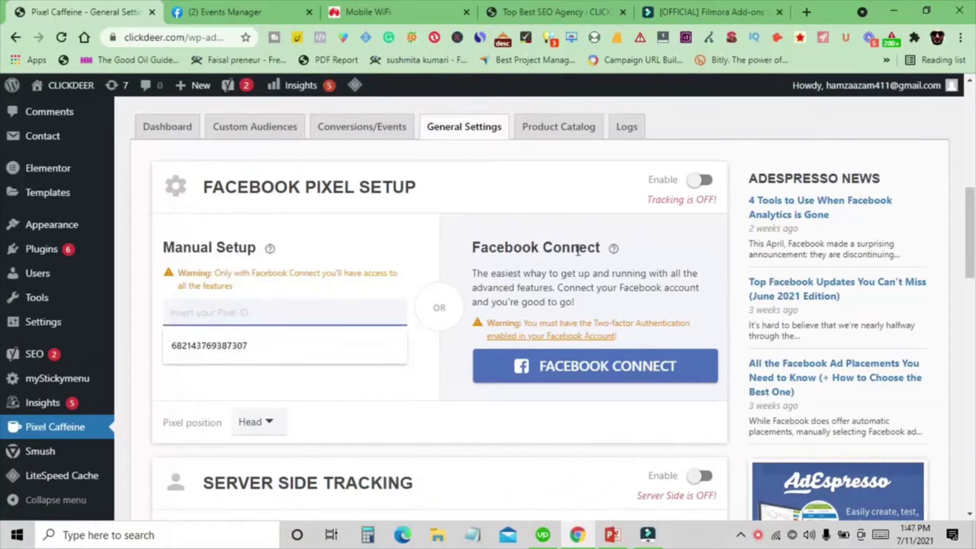
pyautogui.click(541, 193)
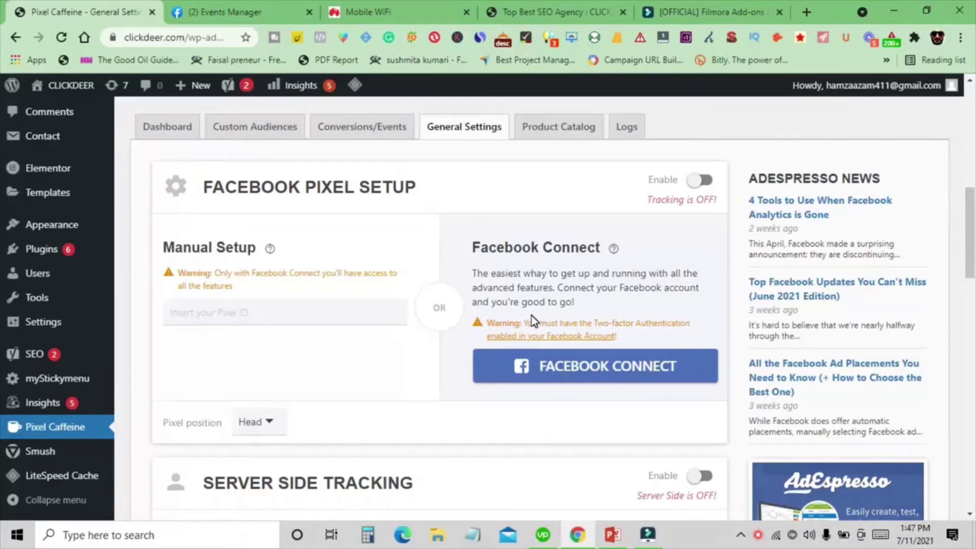
pyautogui.click(565, 380)
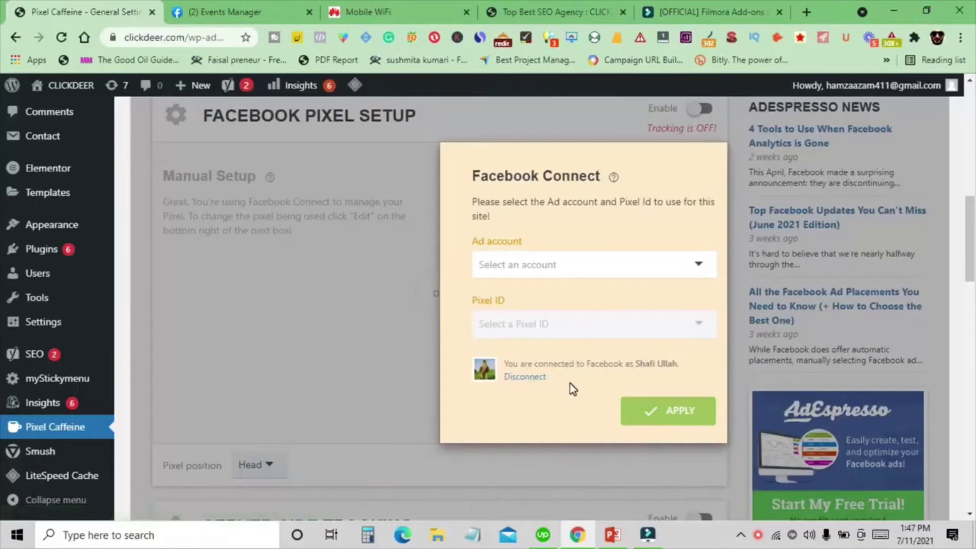
# - Choose the ad account holding the Clickdeer pixel and Clickdeer as the pixel in Facebook Connect, and apply the selection
pyautogui.click(589, 273)
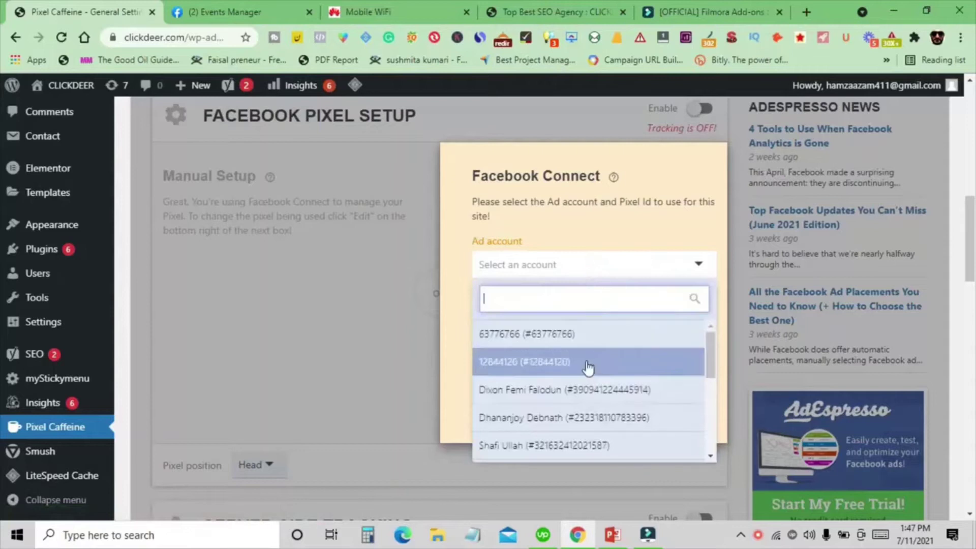
pyautogui.scroll(-1, 590, 374)
pyautogui.scroll(-1, 588, 375)
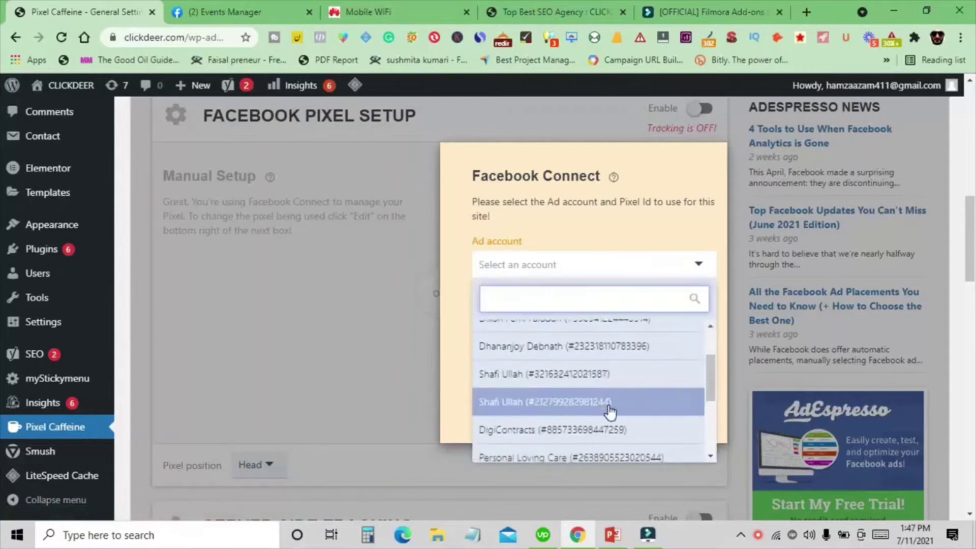
pyautogui.click(503, 407)
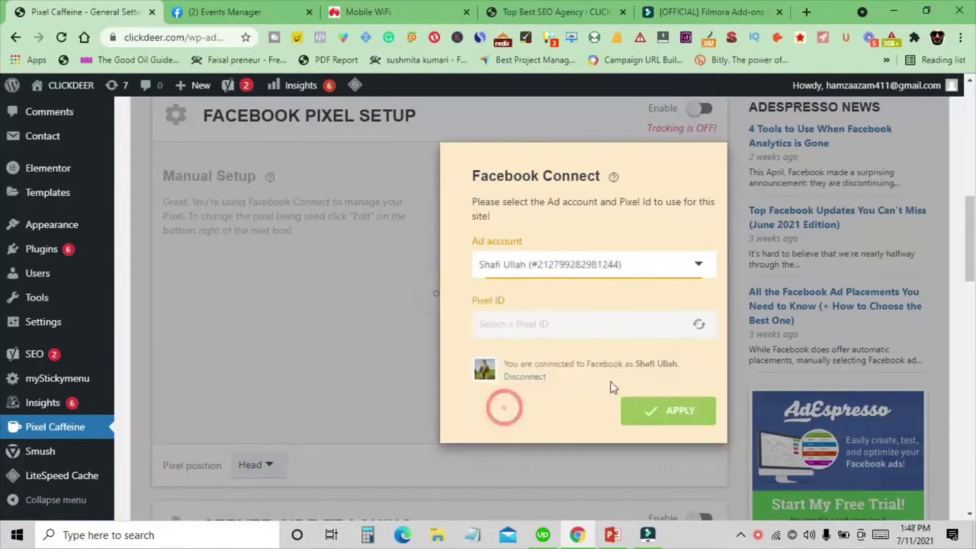
pyautogui.click(567, 330)
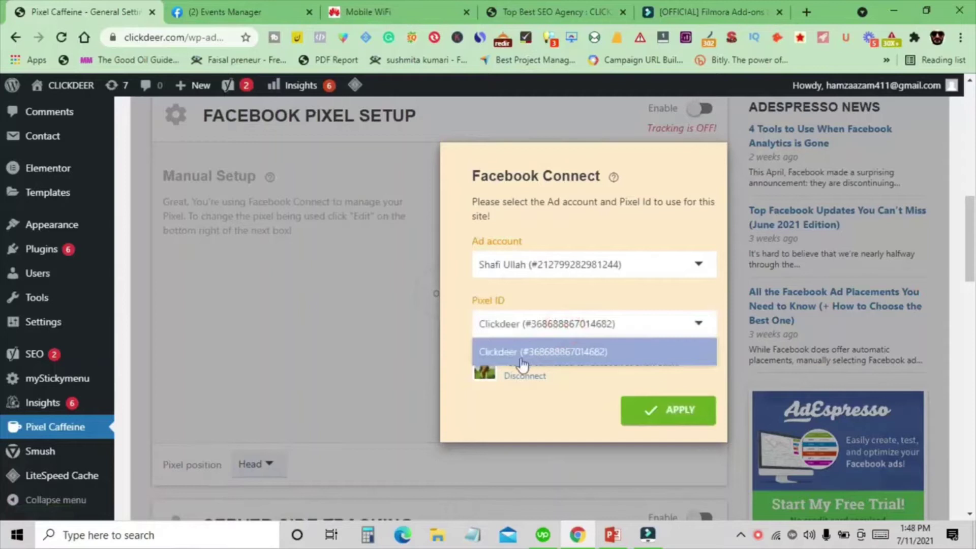
pyautogui.click(558, 410)
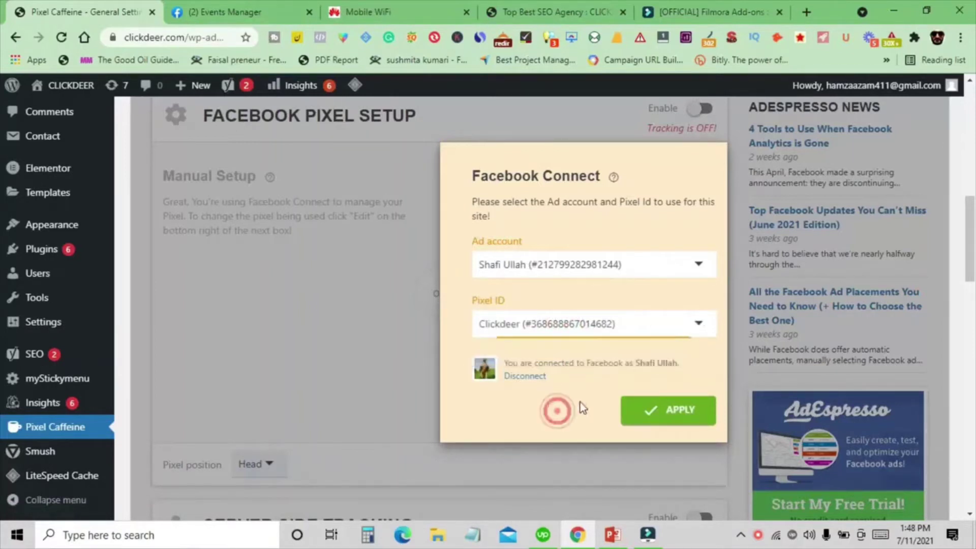
pyautogui.click(656, 420)
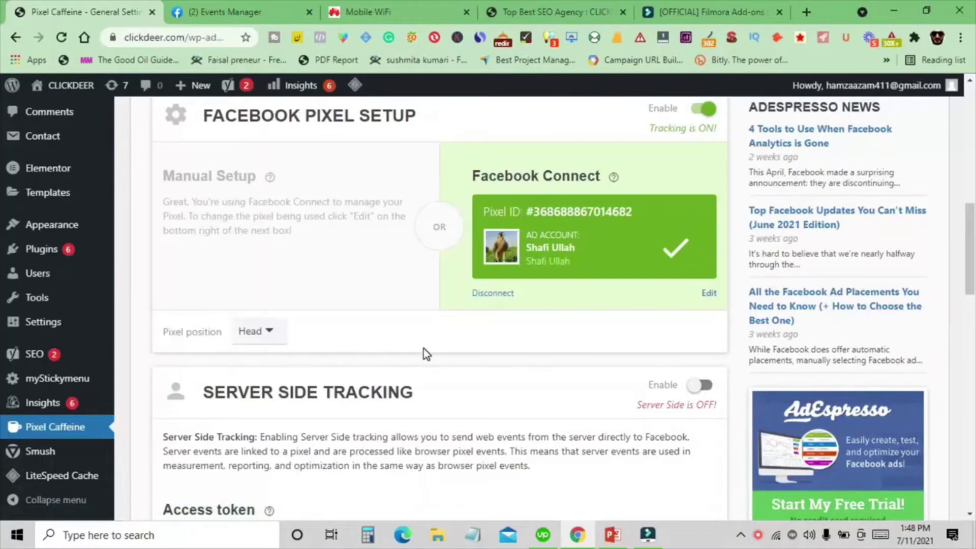
# - Check the clickdeer.com home page for installed pixels with Facebook Pixel Helper
pyautogui.scroll(5, 426, 353)
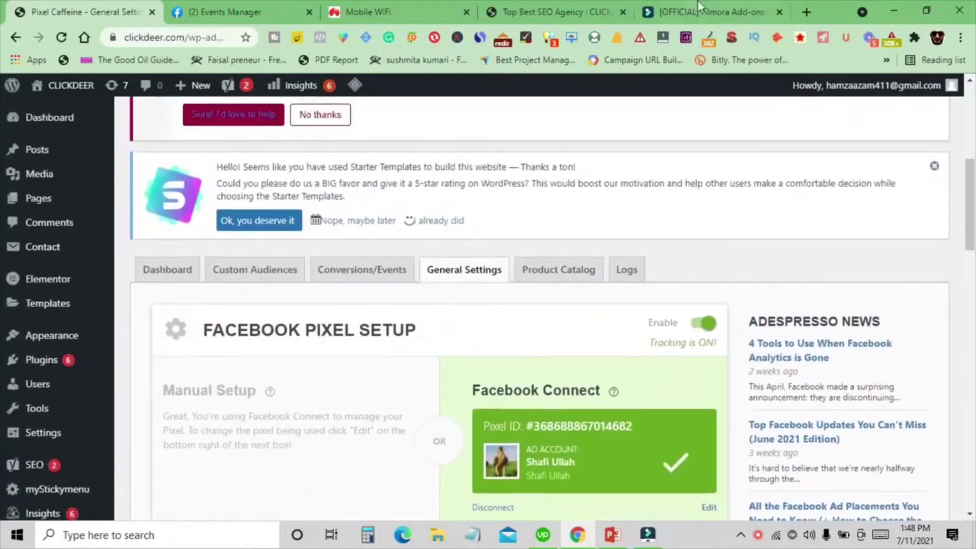
pyautogui.click(578, 10)
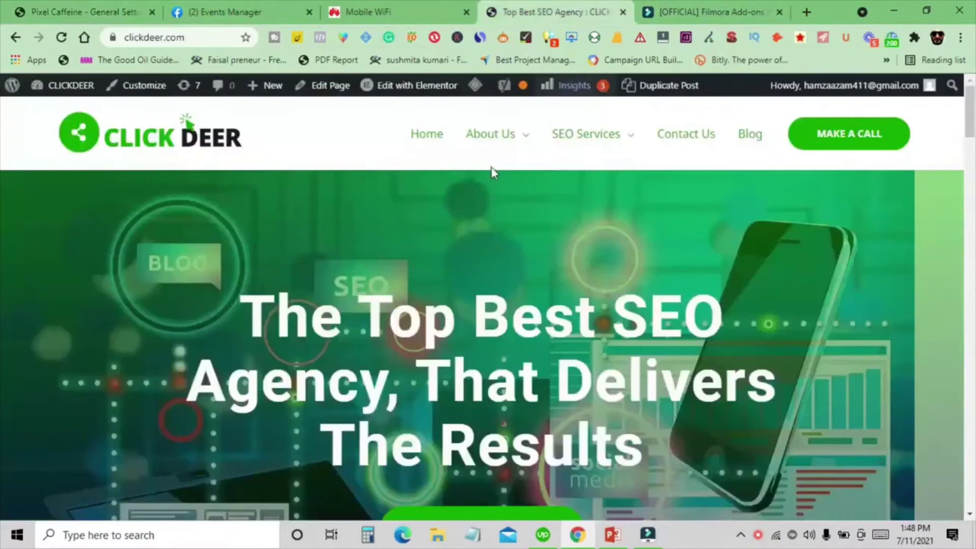
pyautogui.scroll(-8, 419, 209)
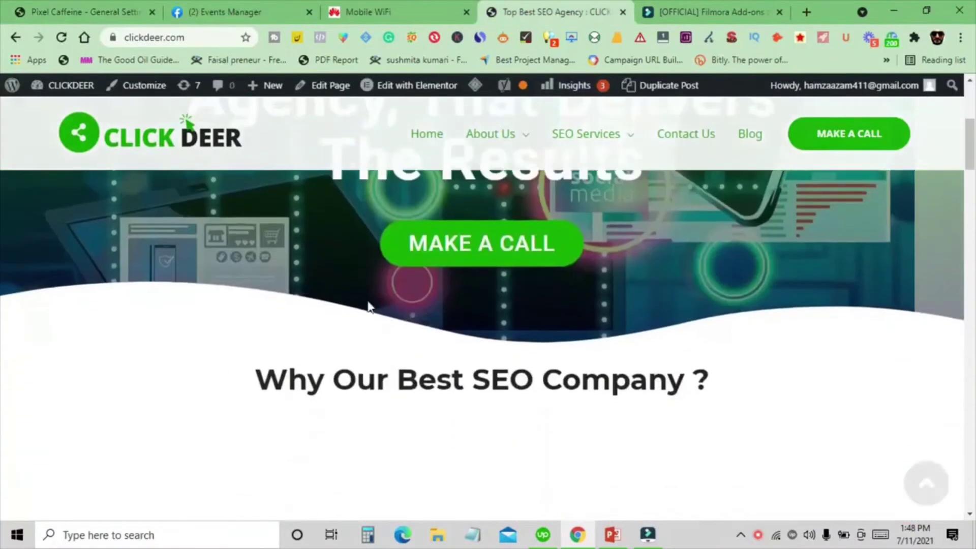
pyautogui.scroll(5, 359, 314)
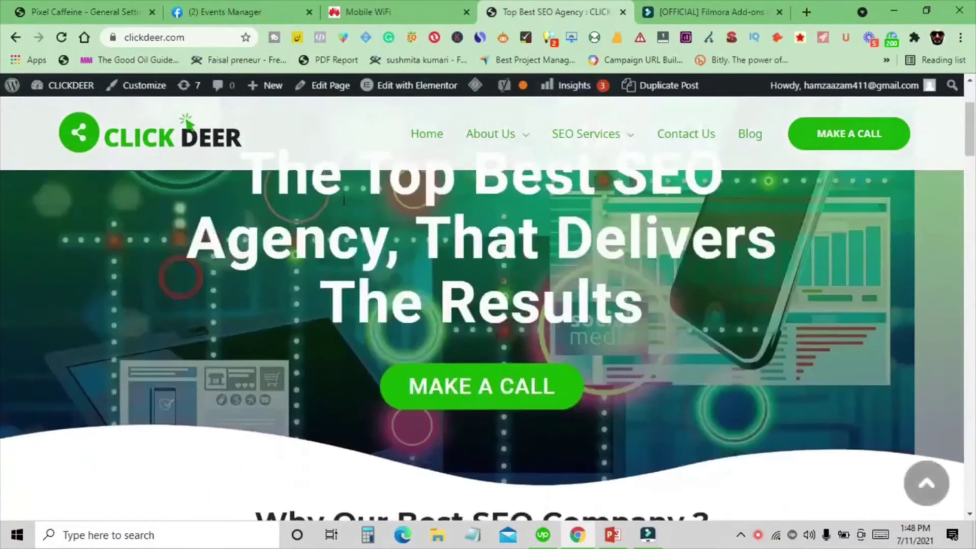
pyautogui.click(319, 39)
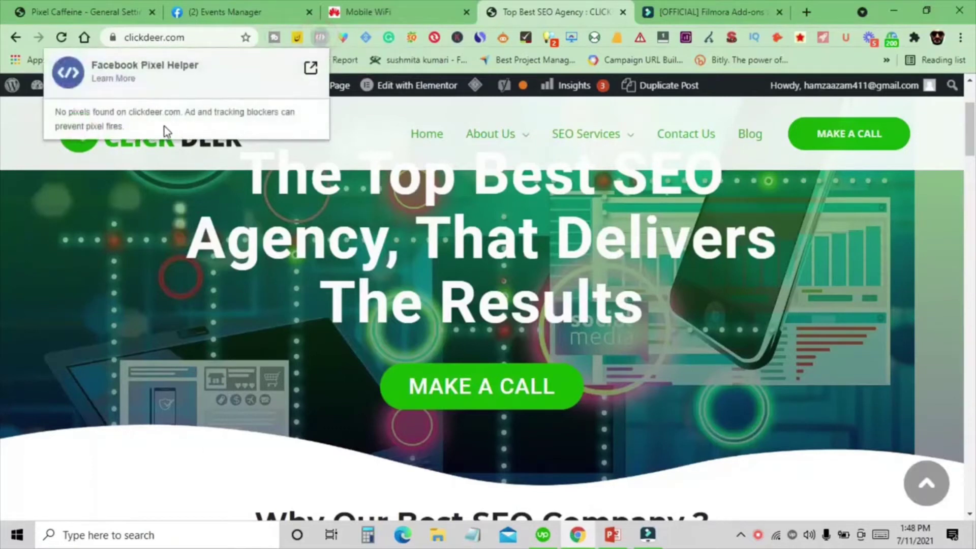
# - Save the Pixel Caffeine general settings
pyautogui.click(86, 12)
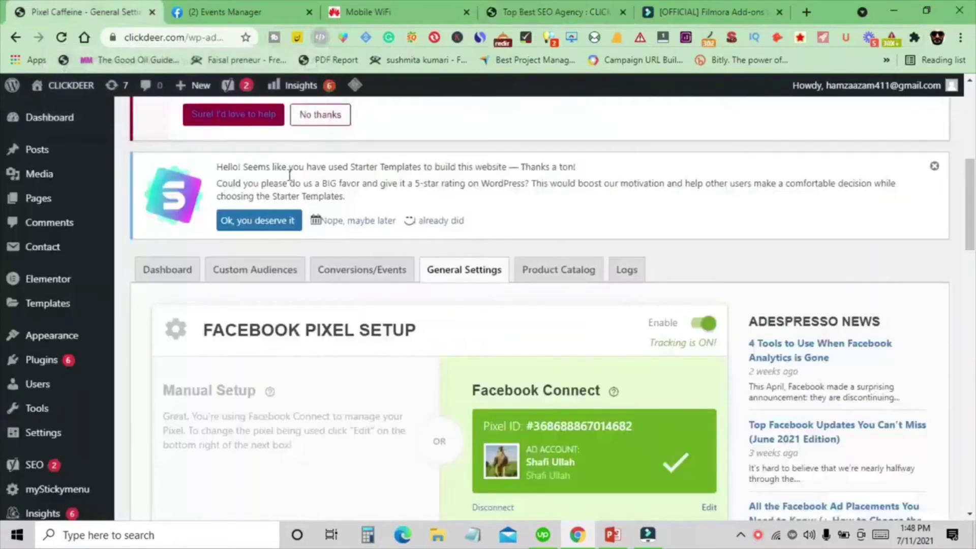
pyautogui.scroll(-15, 469, 271)
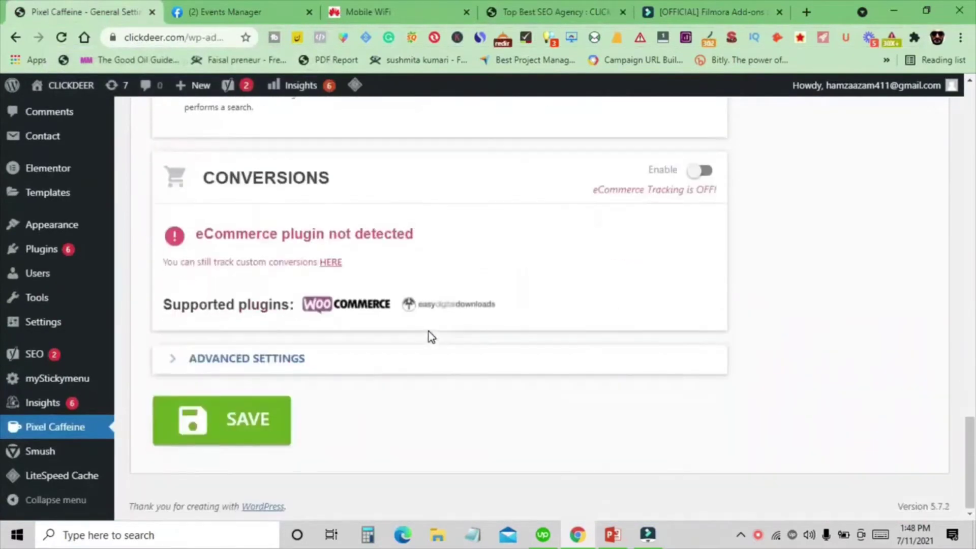
pyautogui.click(249, 430)
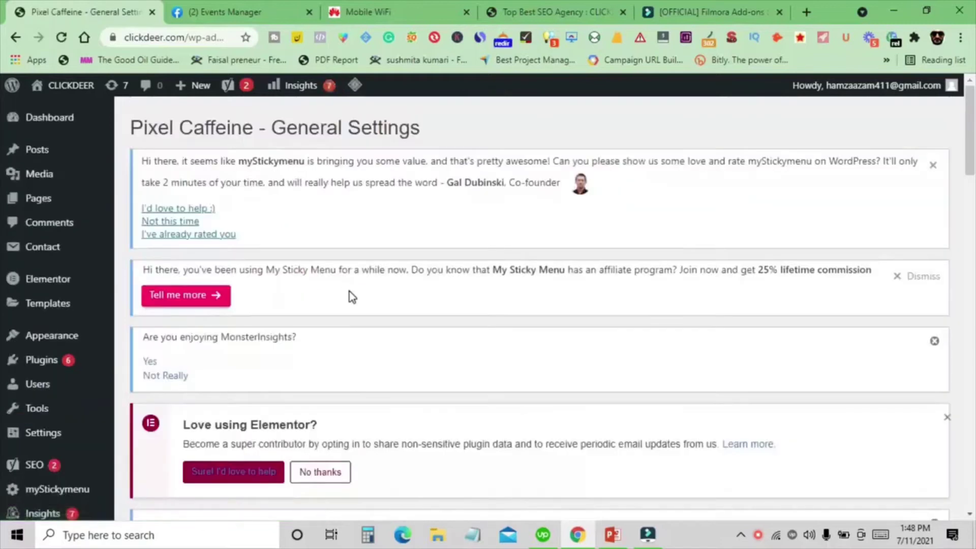
# - Reload the clickdeer.com home page and inspect its pixel and AdvancedEvents entry in Facebook Pixel Helper
pyautogui.click(593, 5)
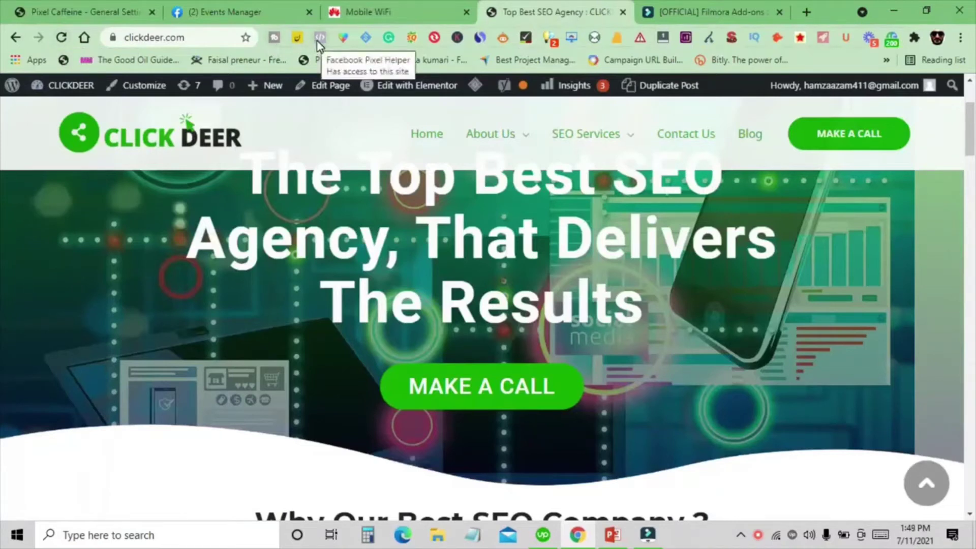
pyautogui.click(61, 37)
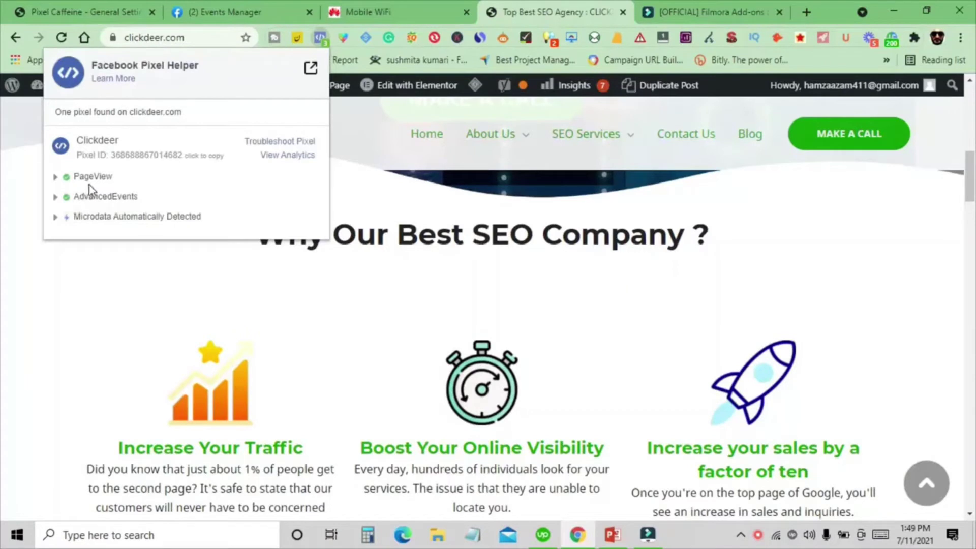
pyautogui.click(112, 198)
pyautogui.click(113, 197)
pyautogui.scroll(-3, 239, 282)
pyautogui.click(2, 281)
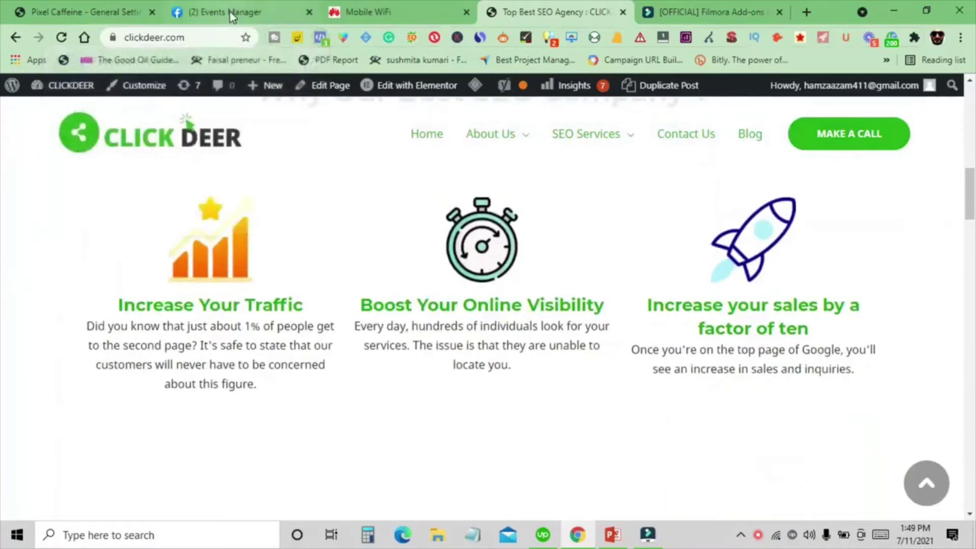
# - Refresh Facebook Events Manager and review the Clickdeer pixel's overview for activity, integrations and events
pyautogui.click(230, 11)
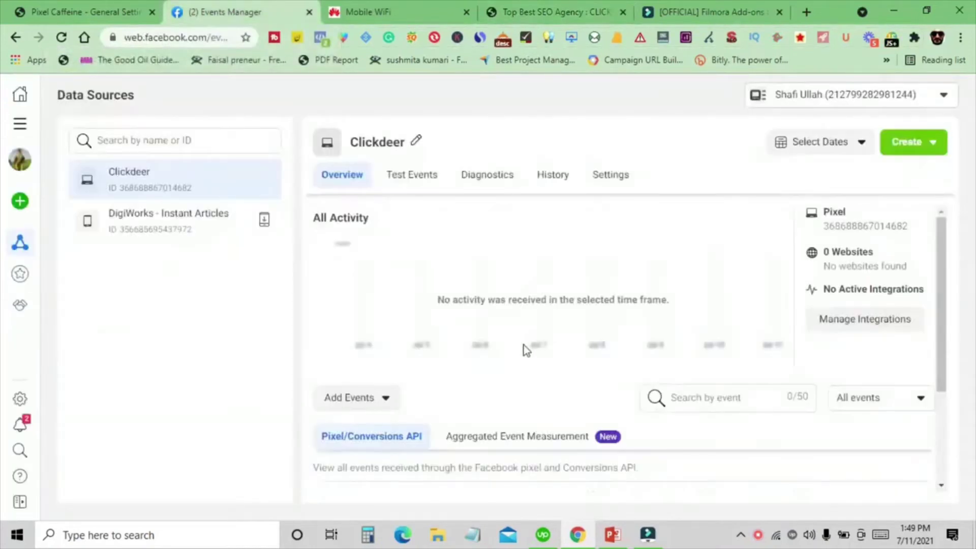
pyautogui.scroll(-3, 524, 346)
pyautogui.scroll(3, 524, 345)
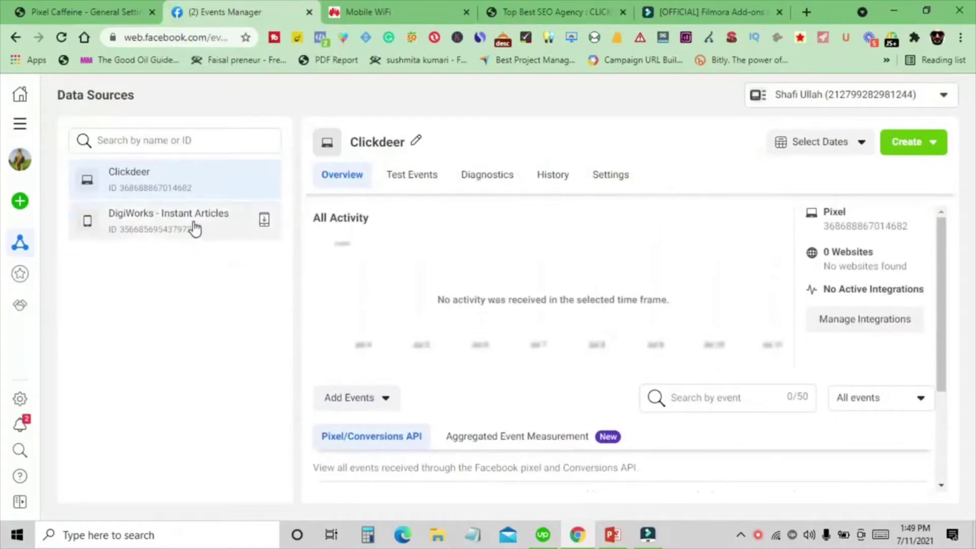
pyautogui.click(61, 37)
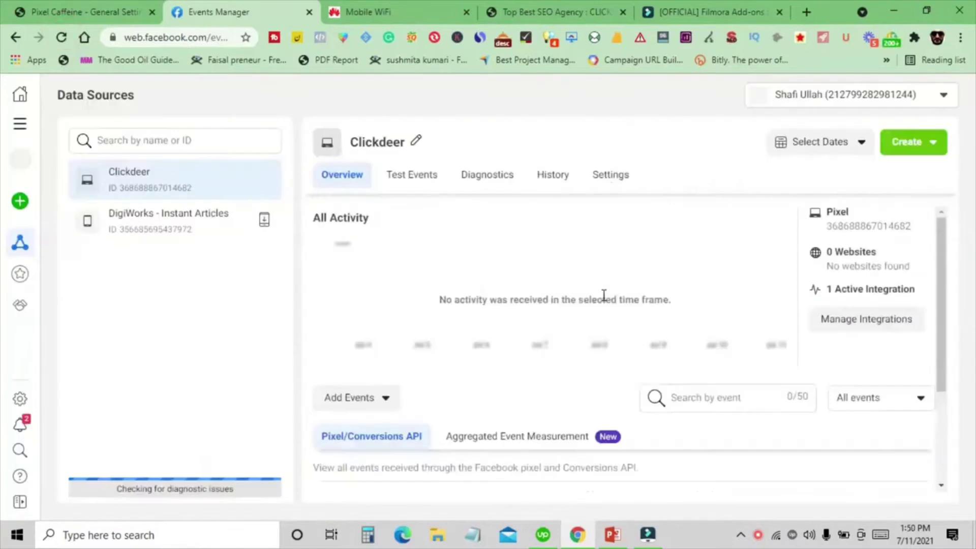
pyautogui.scroll(-3, 601, 296)
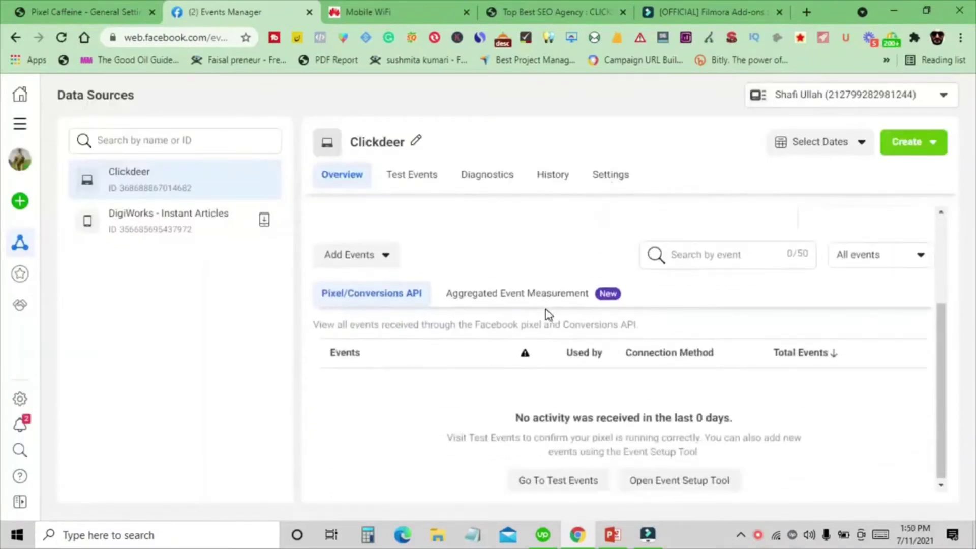
pyautogui.scroll(3, 519, 305)
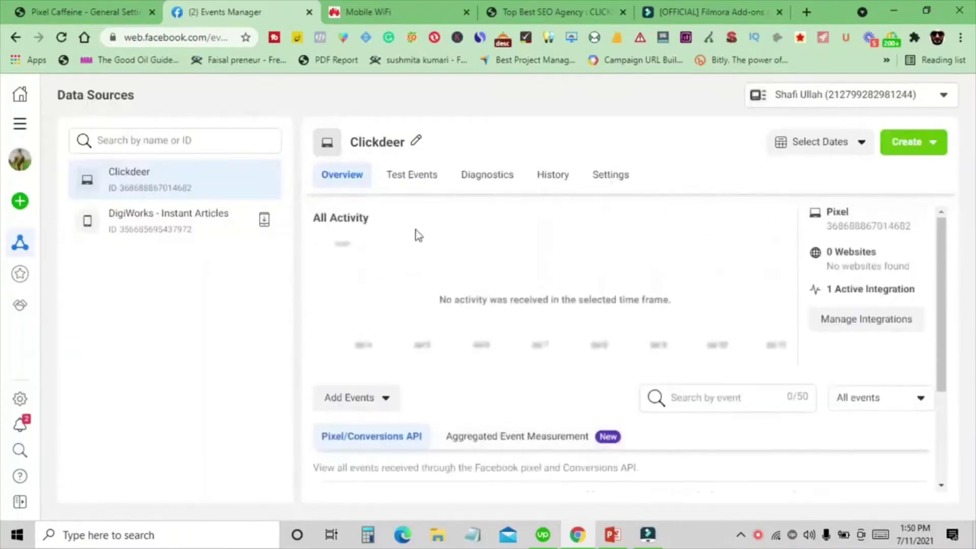
pyautogui.click(413, 175)
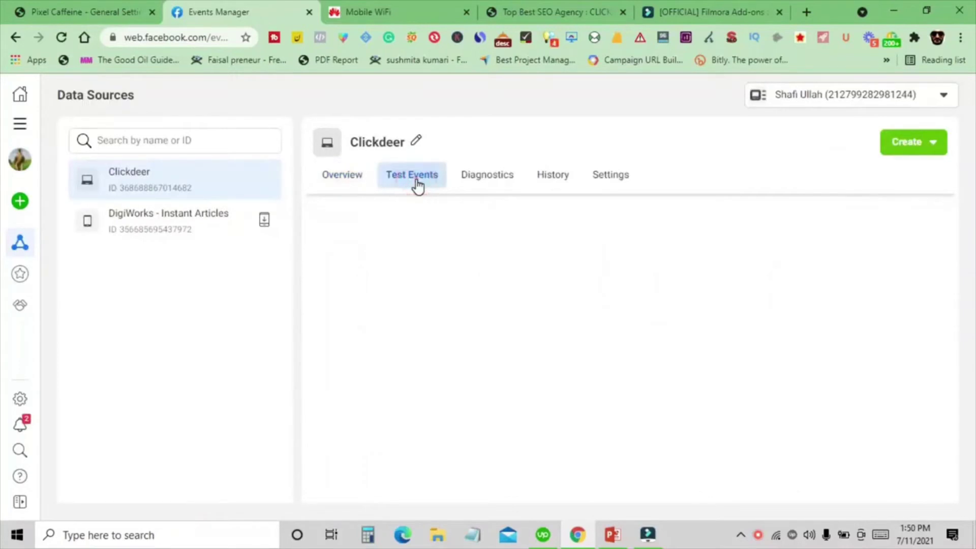
pyautogui.click(599, 9)
pyautogui.click(130, 39)
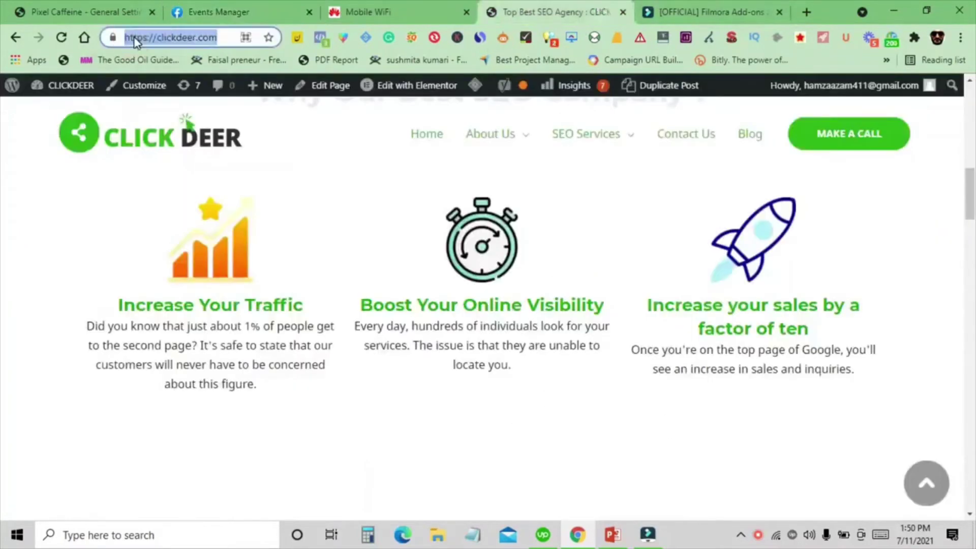
pyautogui.rightClick(137, 41)
pyautogui.click(198, 114)
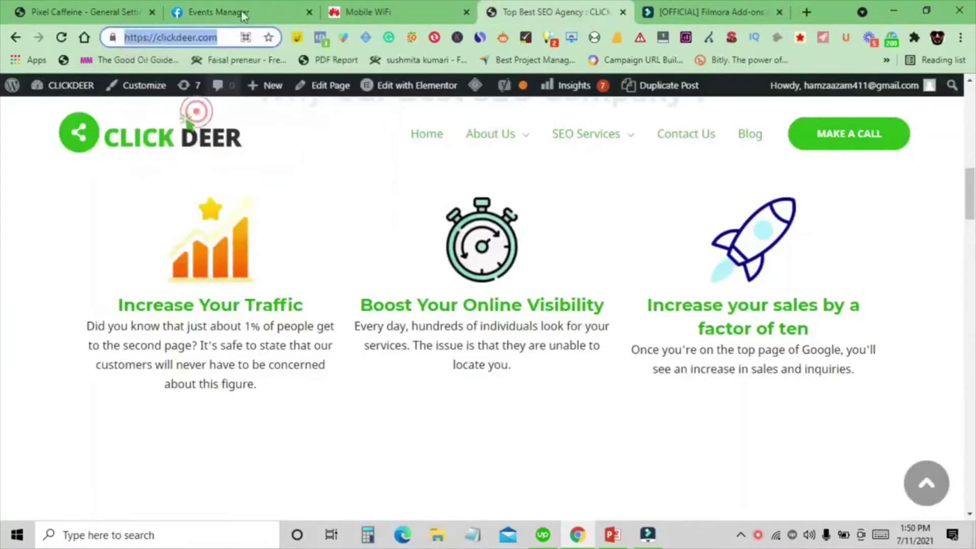
pyautogui.click(218, 11)
pyautogui.scroll(-5, 412, 304)
pyautogui.click(441, 377)
pyautogui.rightClick(442, 377)
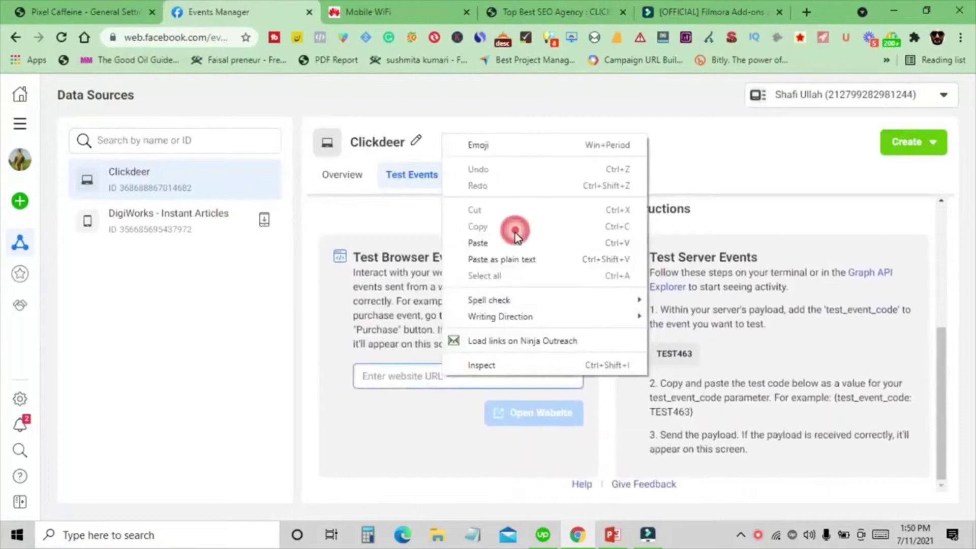
pyautogui.click(514, 235)
pyautogui.click(518, 424)
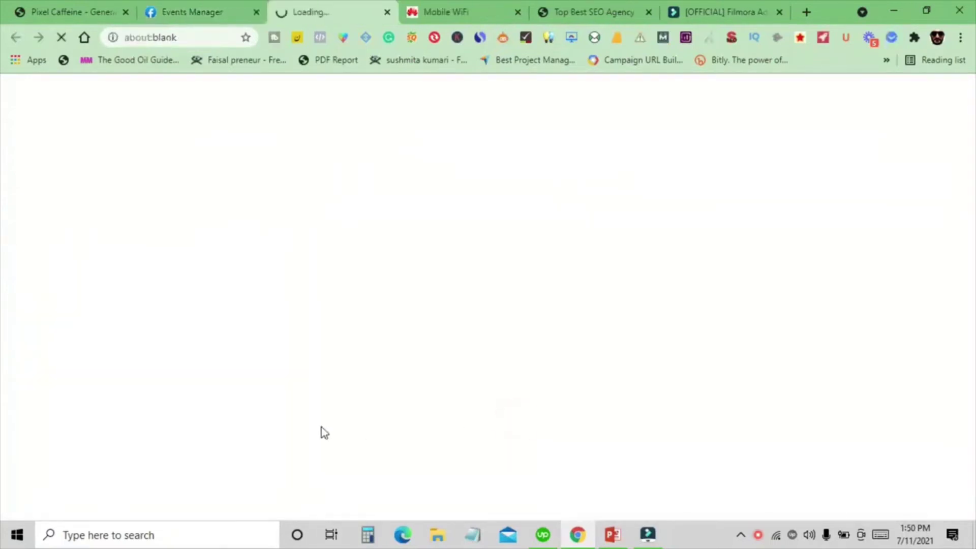
# - Check the pixel's received test events and visit the Our Founder page on the opened test site
pyautogui.click(204, 12)
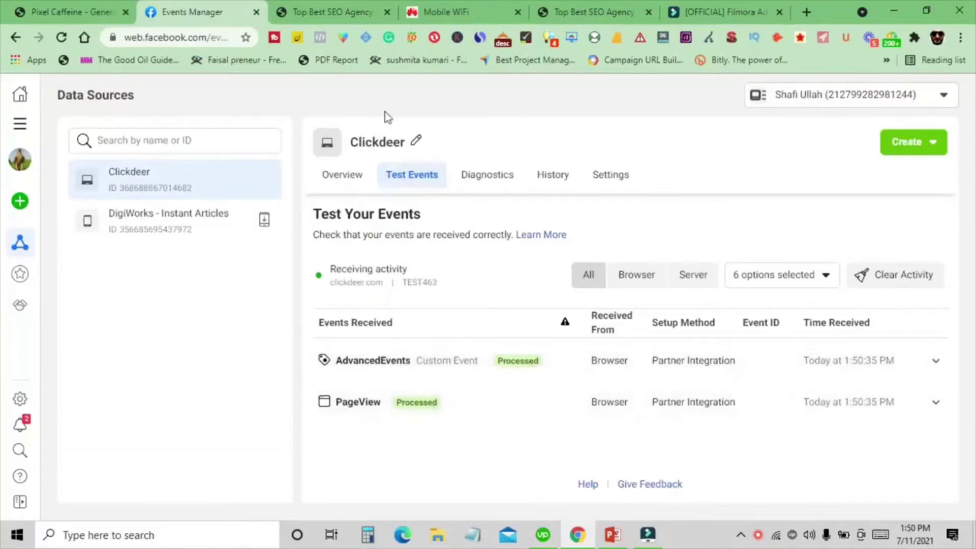
pyautogui.click(321, 8)
pyautogui.moveTo(497, 152)
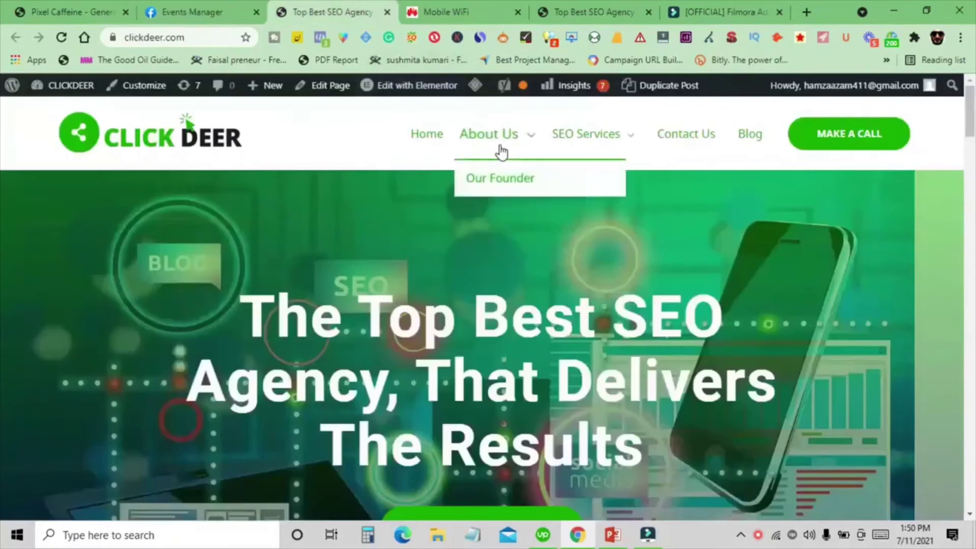
pyautogui.click(500, 179)
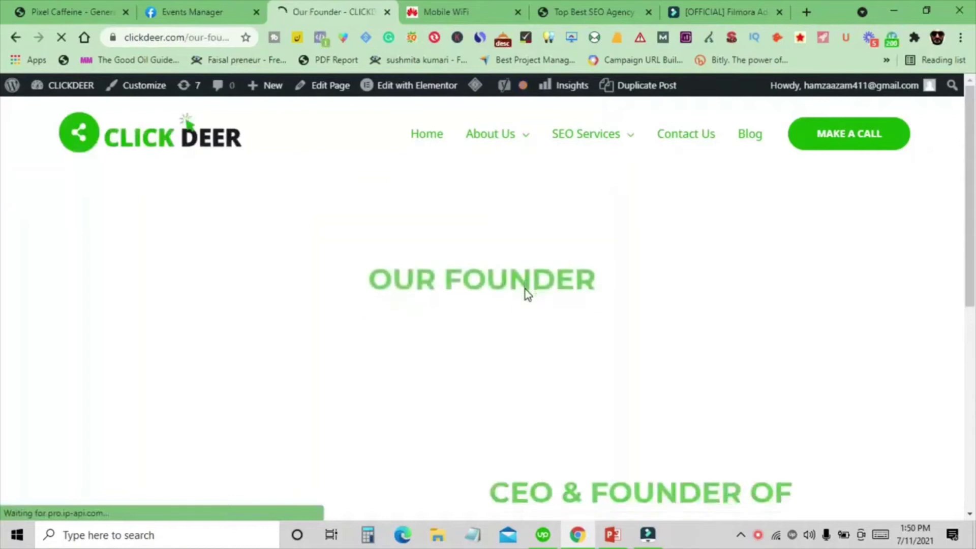
# - Review the events received from the page visit, return to the Clickdeer pixel's overview and close the test site
pyautogui.click(198, 8)
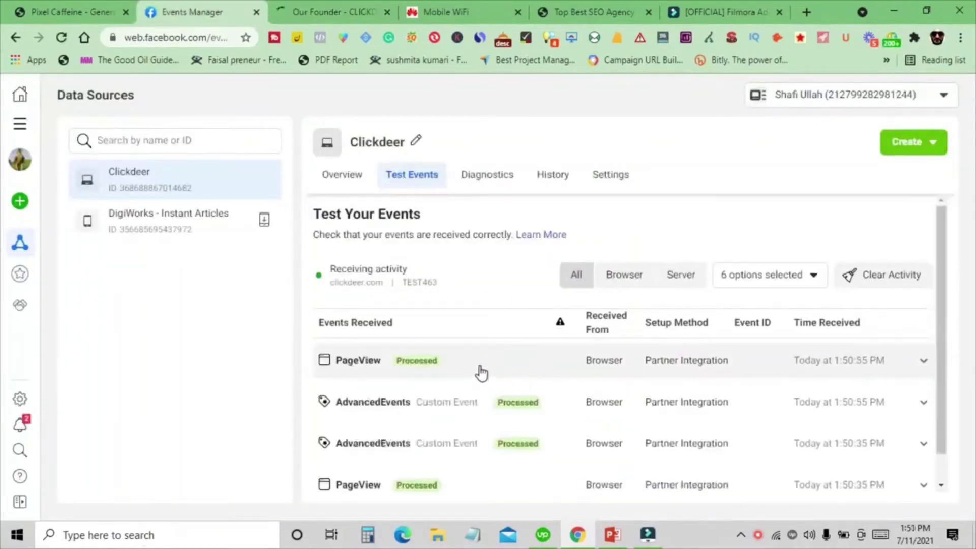
pyautogui.scroll(-1, 473, 379)
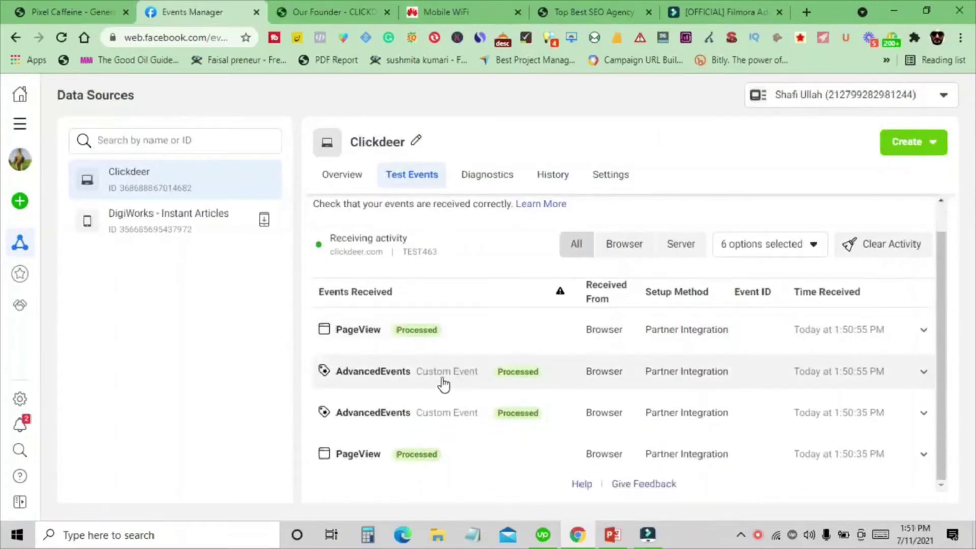
pyautogui.scroll(1, 438, 384)
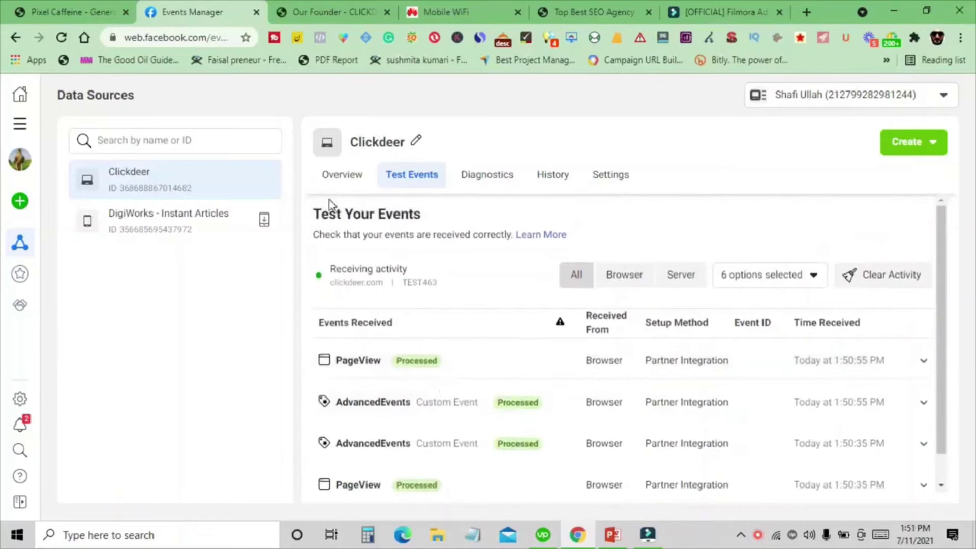
pyautogui.click(334, 179)
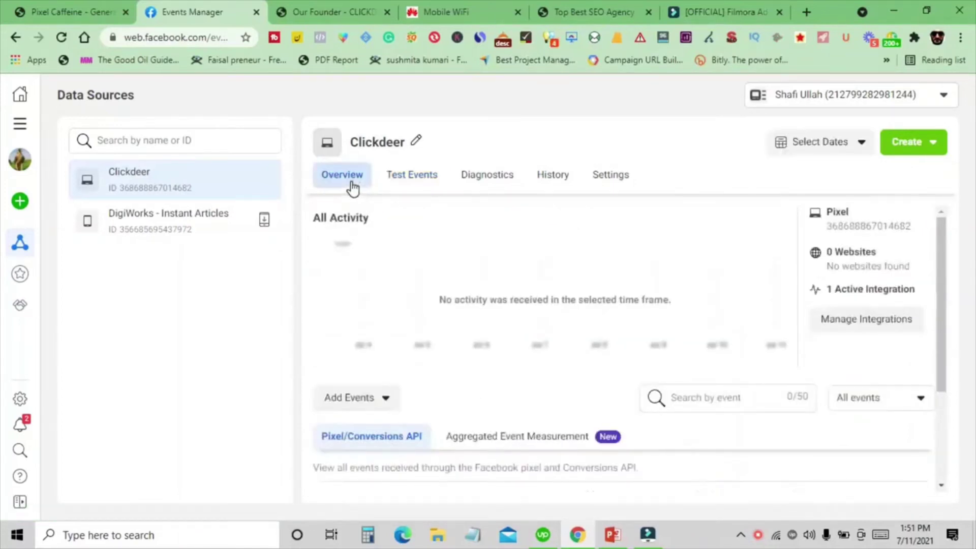
pyautogui.click(387, 11)
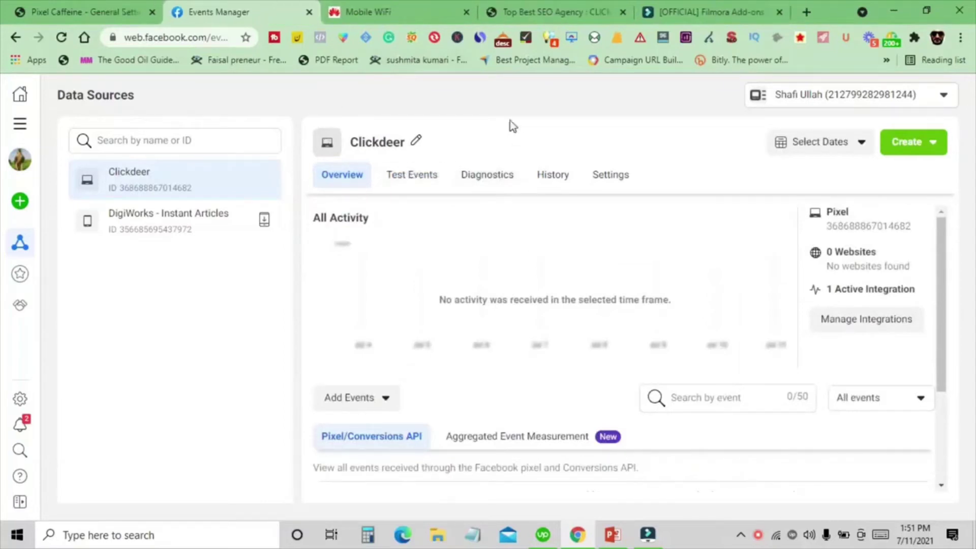
# - Look over the Clickdeer home page, including its navigation items and the call button in the hero section
pyautogui.click(555, 12)
pyautogui.moveTo(502, 194)
pyautogui.scroll(8, 502, 194)
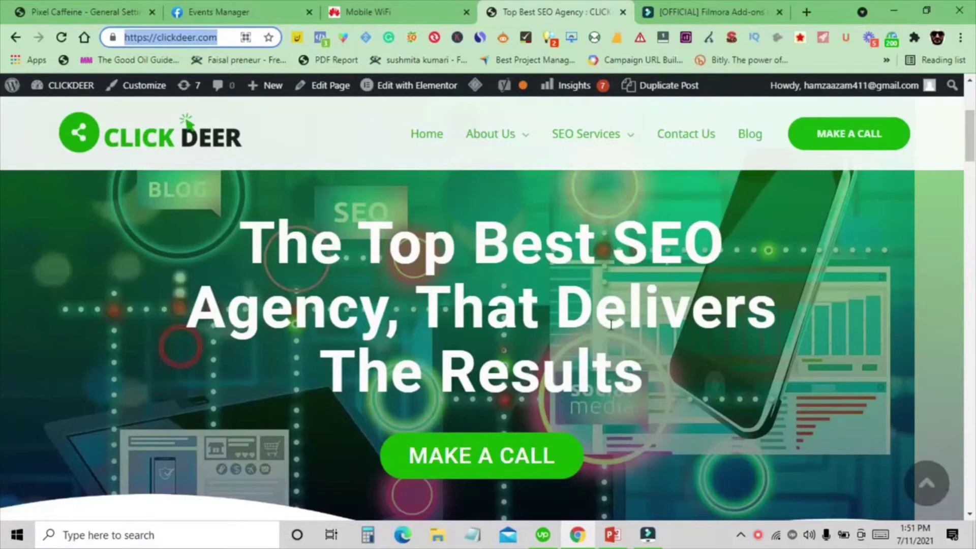
pyautogui.scroll(-2, 500, 330)
pyautogui.scroll(4, 198, 206)
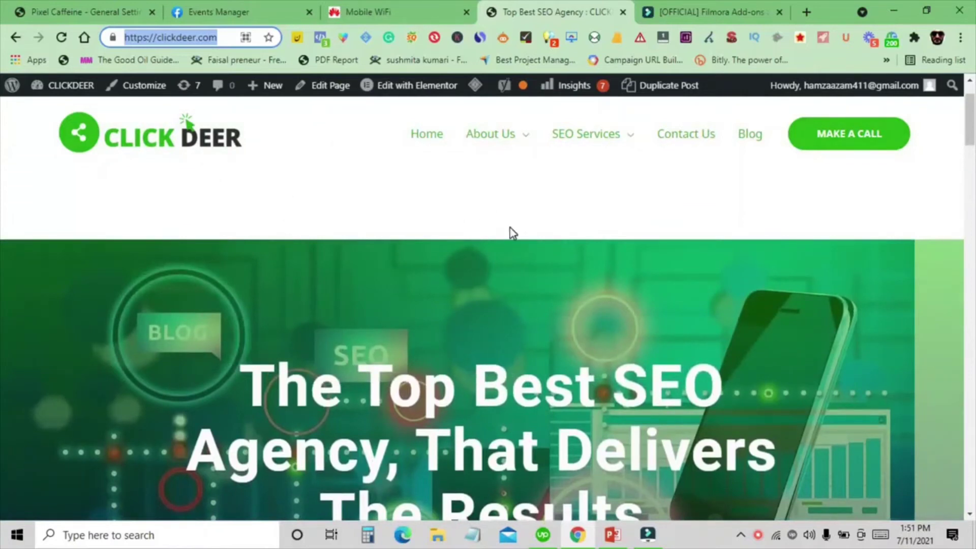
pyautogui.scroll(-1, 467, 257)
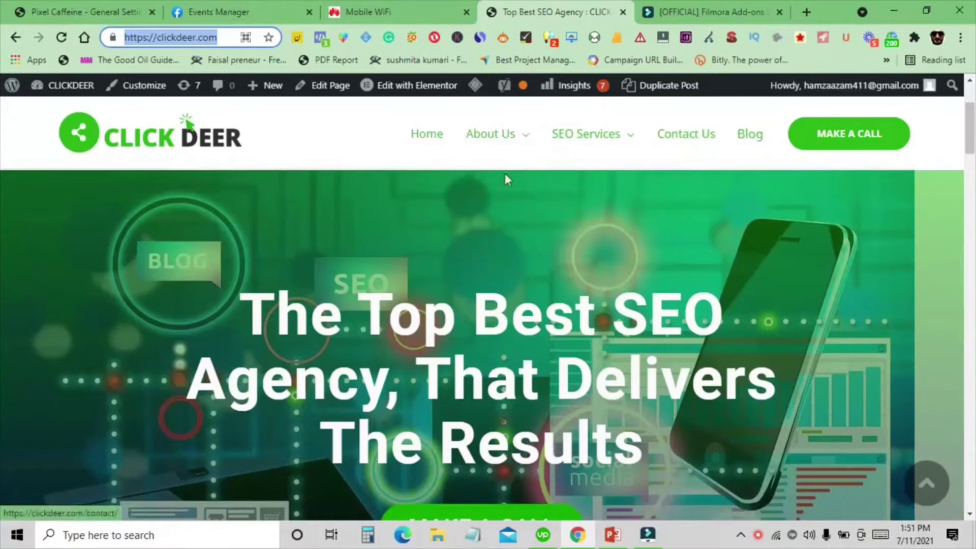
pyautogui.moveTo(567, 147)
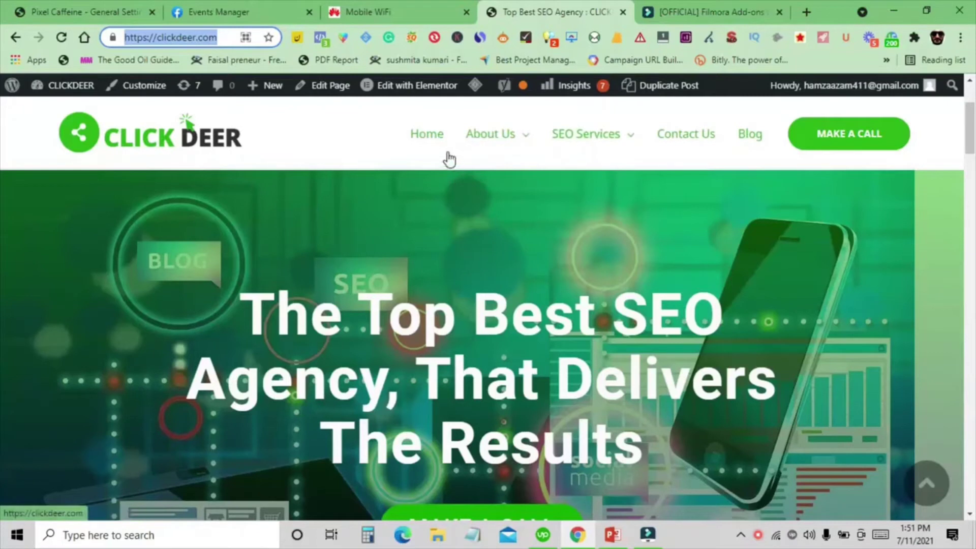
pyautogui.scroll(-3, 418, 219)
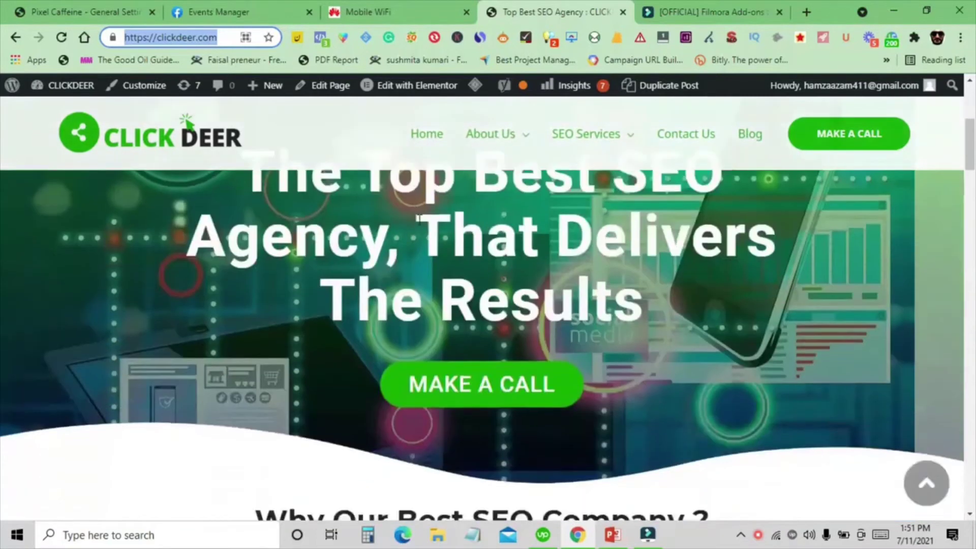
pyautogui.scroll(3, 418, 219)
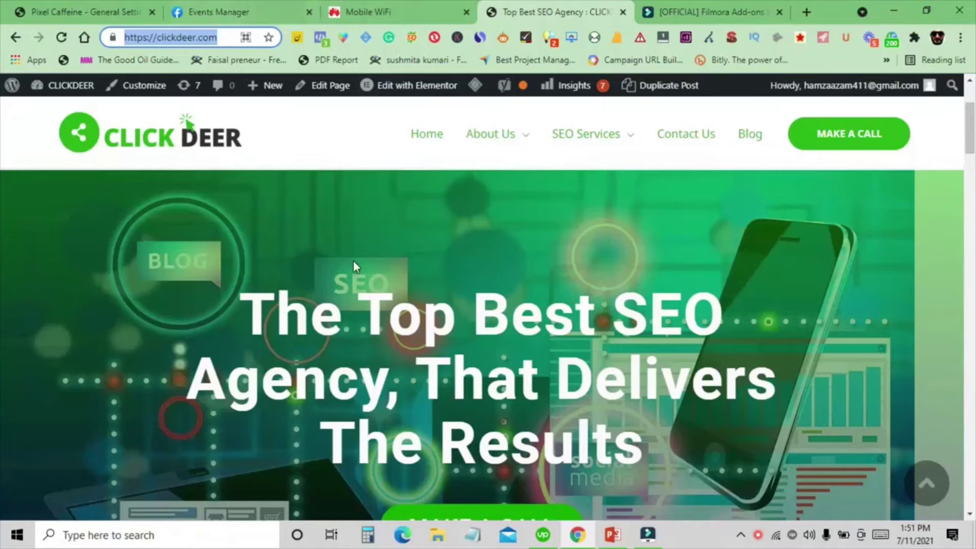
# - Return to Events Manager and review what can be created from the Clickdeer pixel, such as ads, audiences and custom conversions
pyautogui.click(220, 7)
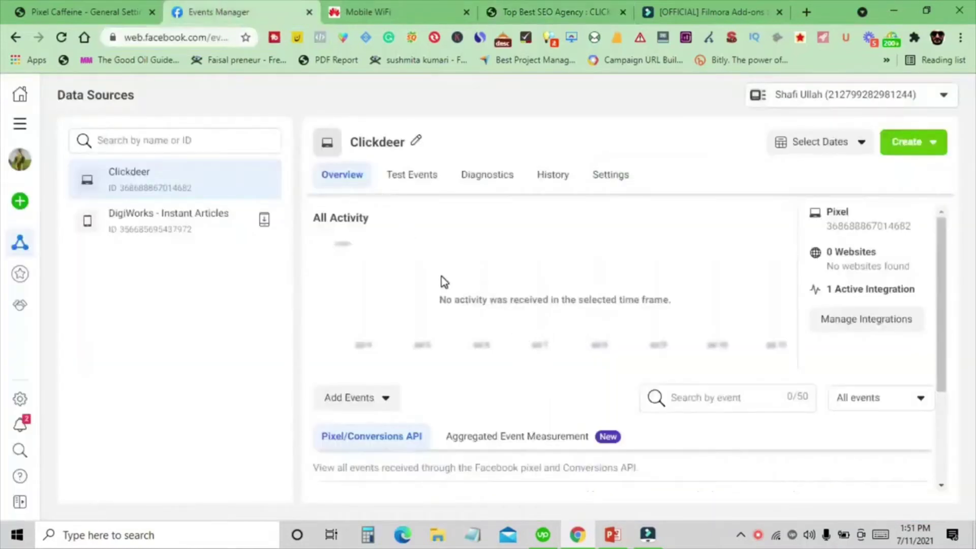
pyautogui.click(913, 153)
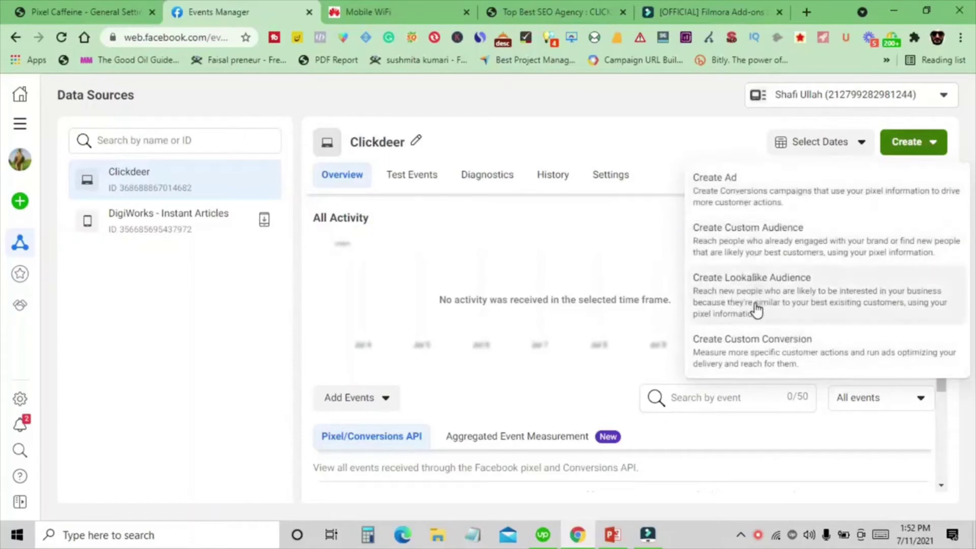
pyautogui.scroll(-2, 359, 374)
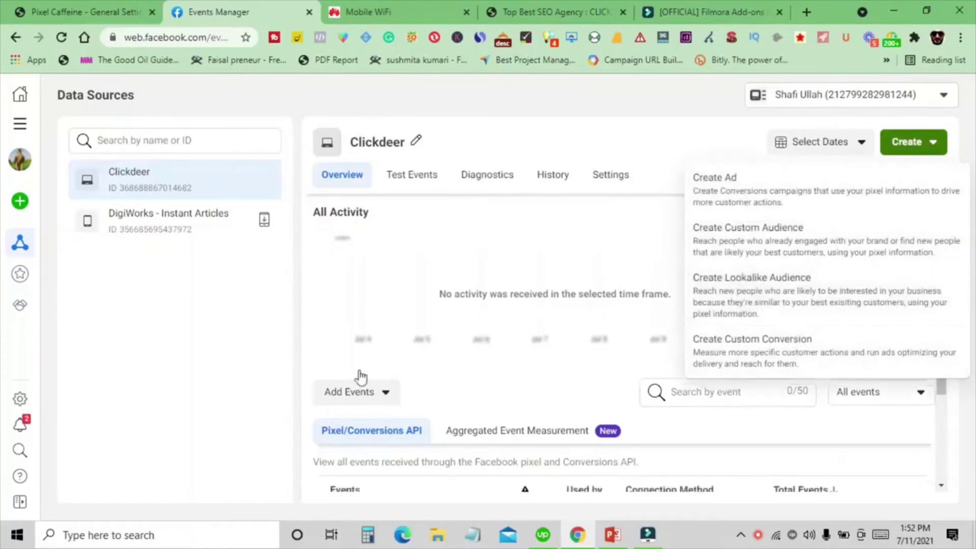
pyautogui.click(181, 407)
pyautogui.scroll(2, 356, 366)
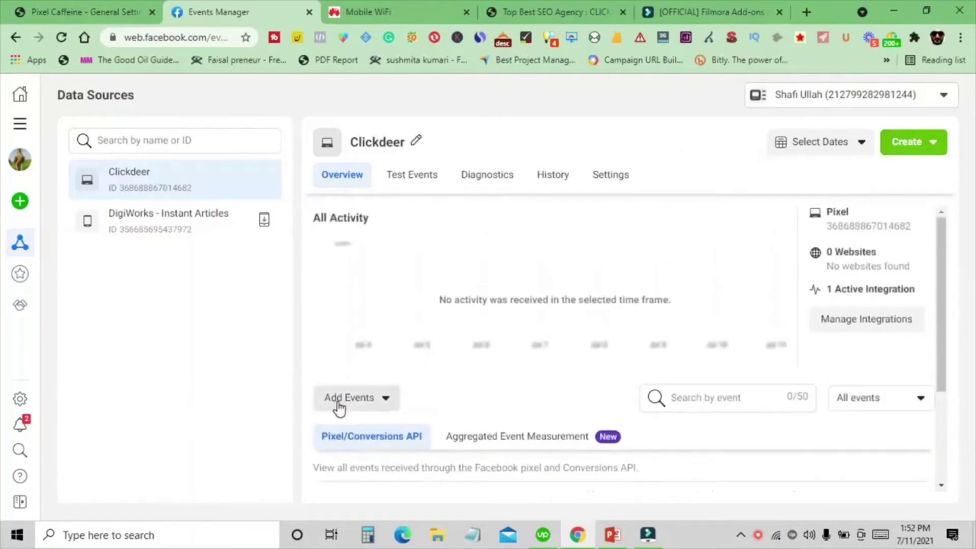
pyautogui.click(364, 406)
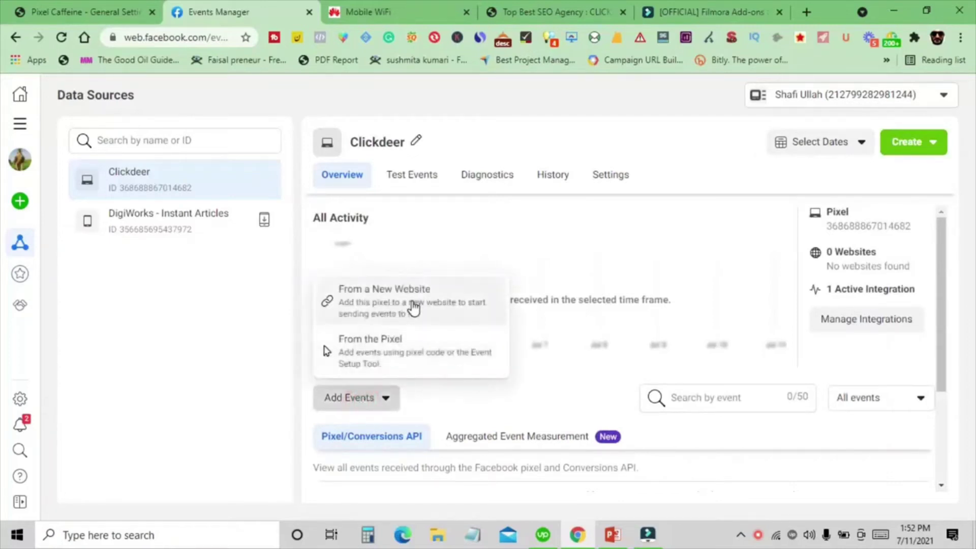
pyautogui.click(381, 363)
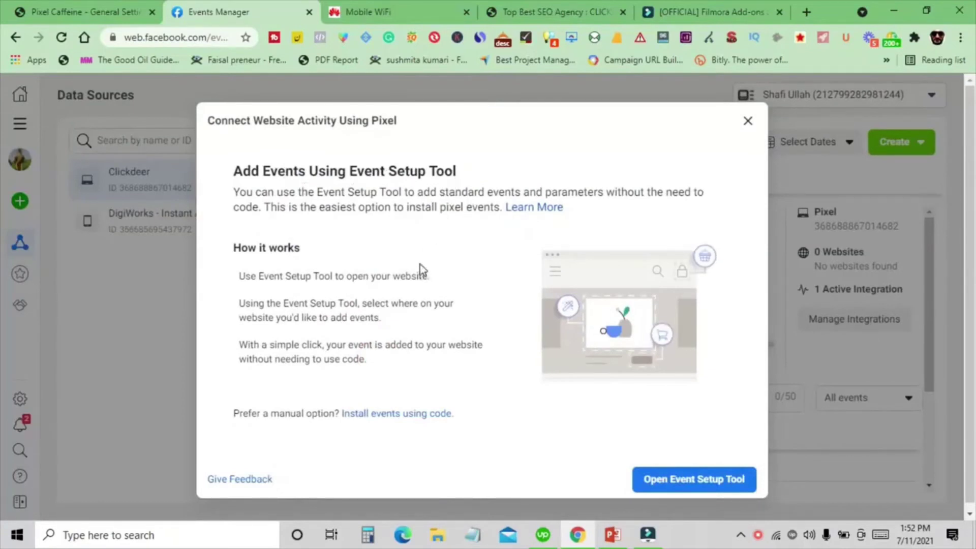
pyautogui.scroll(-1, 420, 270)
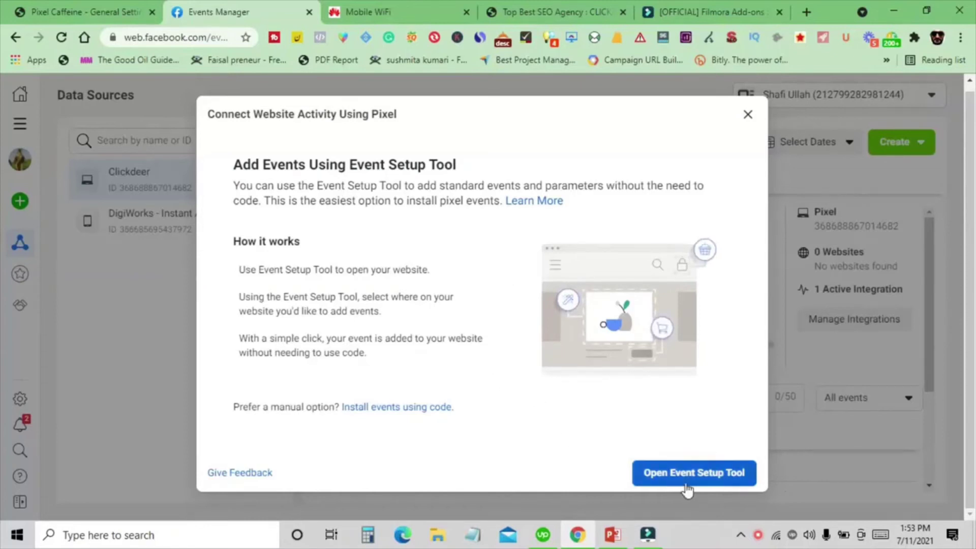
pyautogui.click(686, 486)
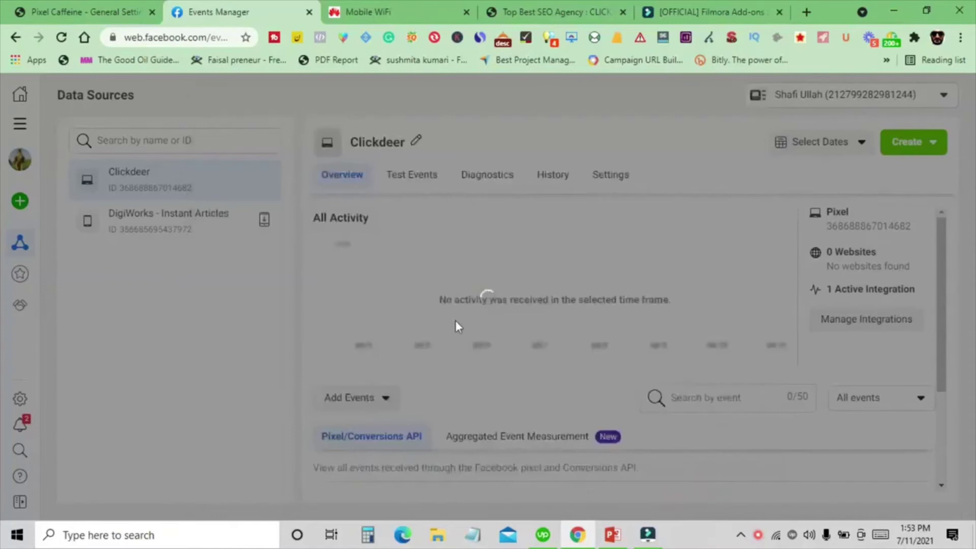
pyautogui.rightClick(382, 283)
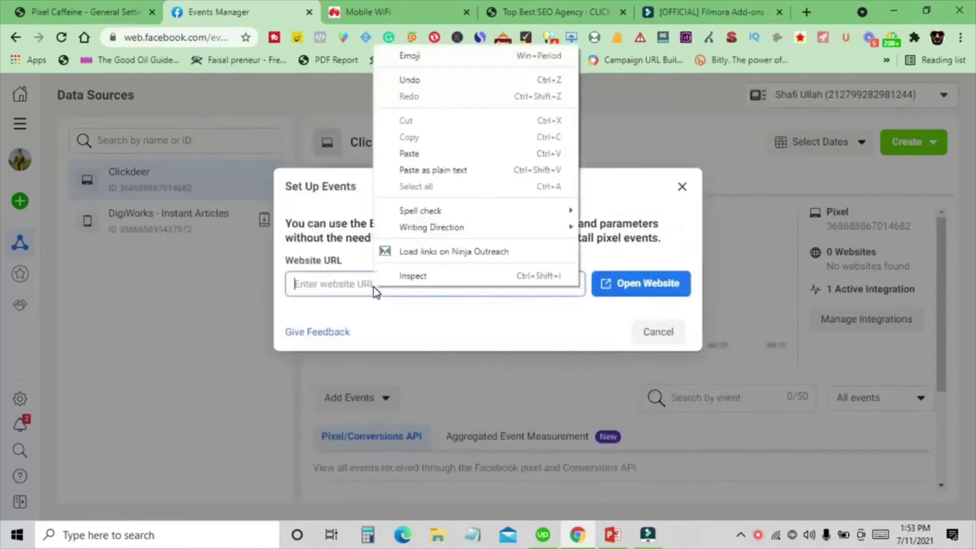
pyautogui.click(421, 153)
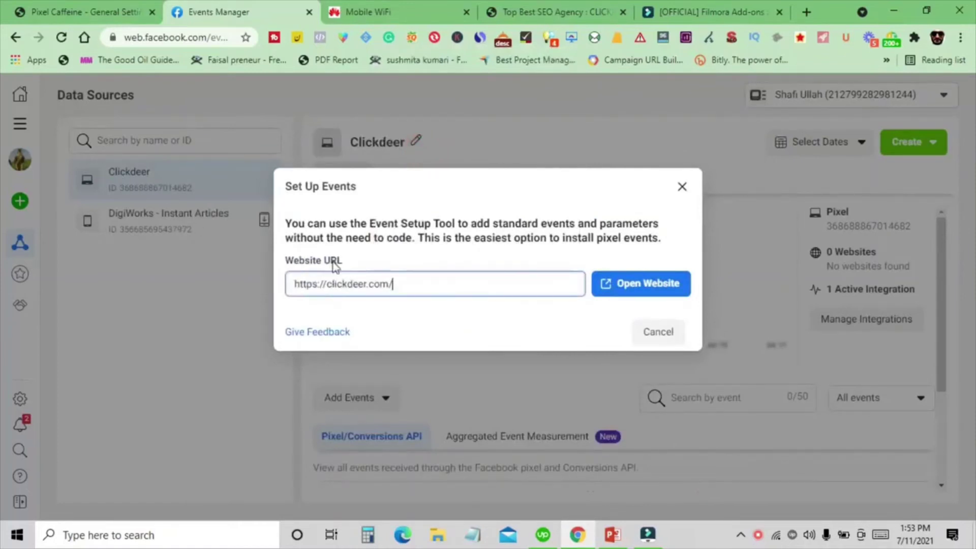
pyautogui.click(611, 285)
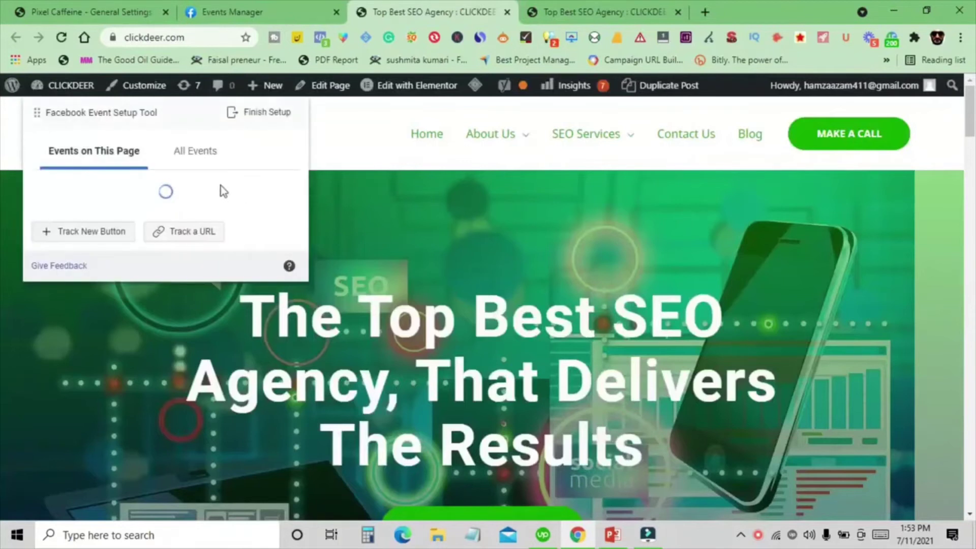
# - Examine the URL tracking form and its URL matching options in the Event Setup Tool, then close it without adding an event
pyautogui.scroll(-3, 435, 245)
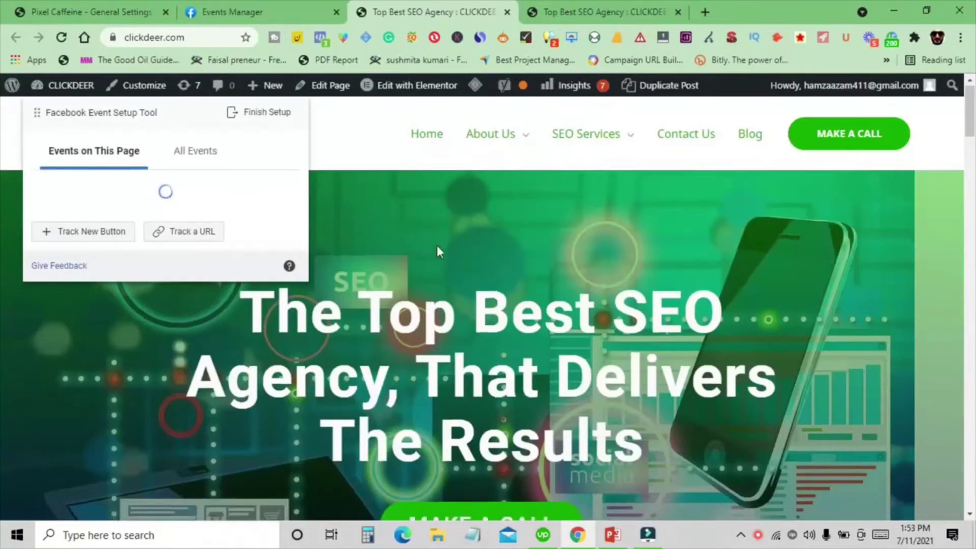
pyautogui.scroll(-2, 446, 268)
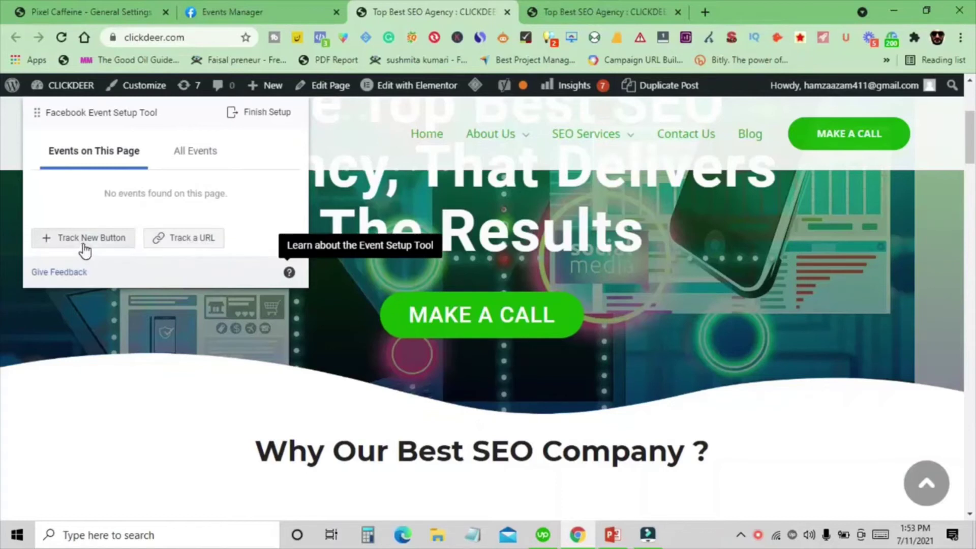
pyautogui.click(178, 248)
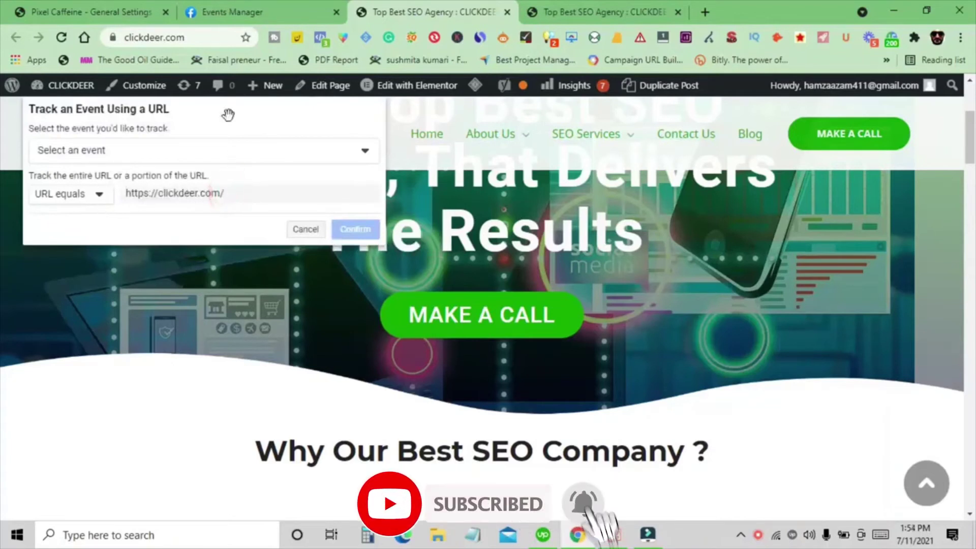
pyautogui.click(100, 195)
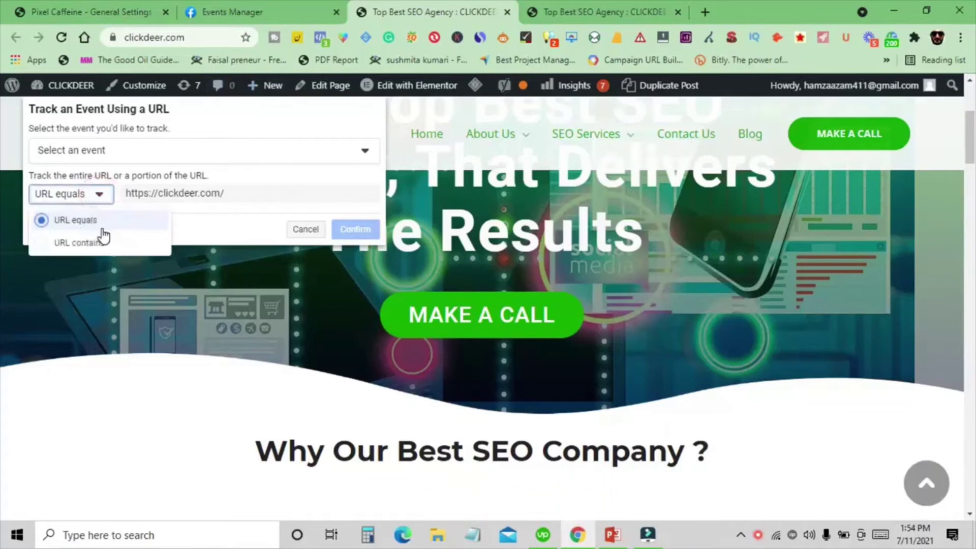
pyautogui.click(219, 214)
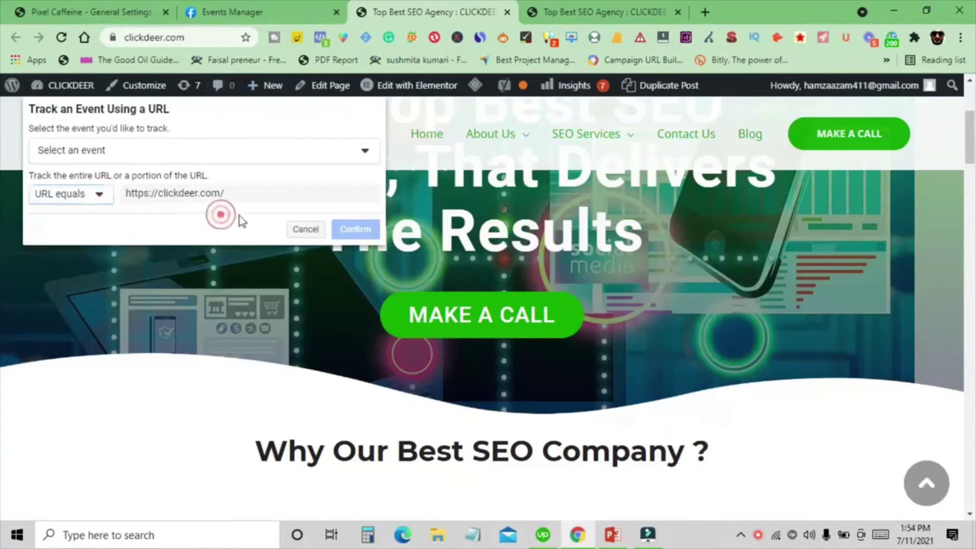
pyautogui.click(301, 232)
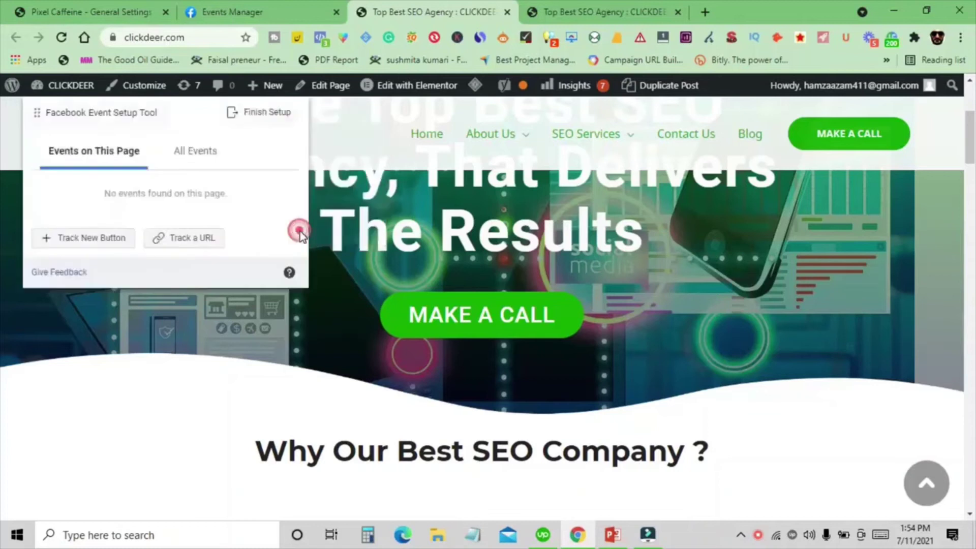
# - Start tracking a new button and choose the large MAKE A CALL button below the home page headline
pyautogui.click(76, 243)
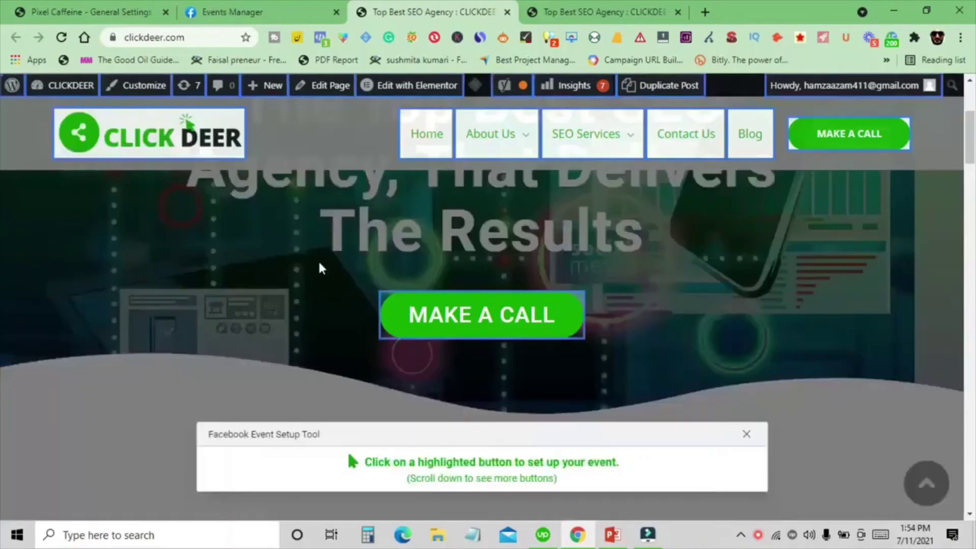
pyautogui.scroll(-15, 575, 262)
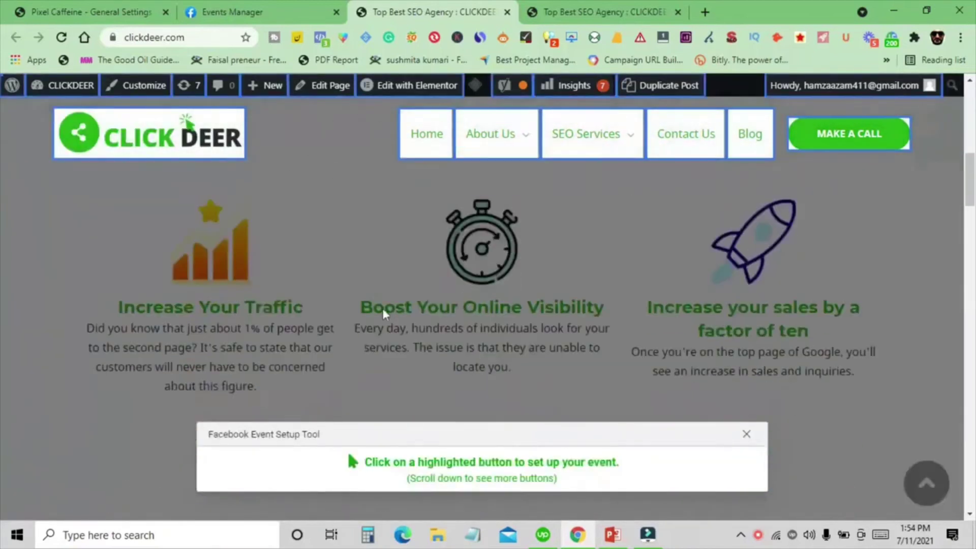
pyautogui.scroll(-10, 235, 348)
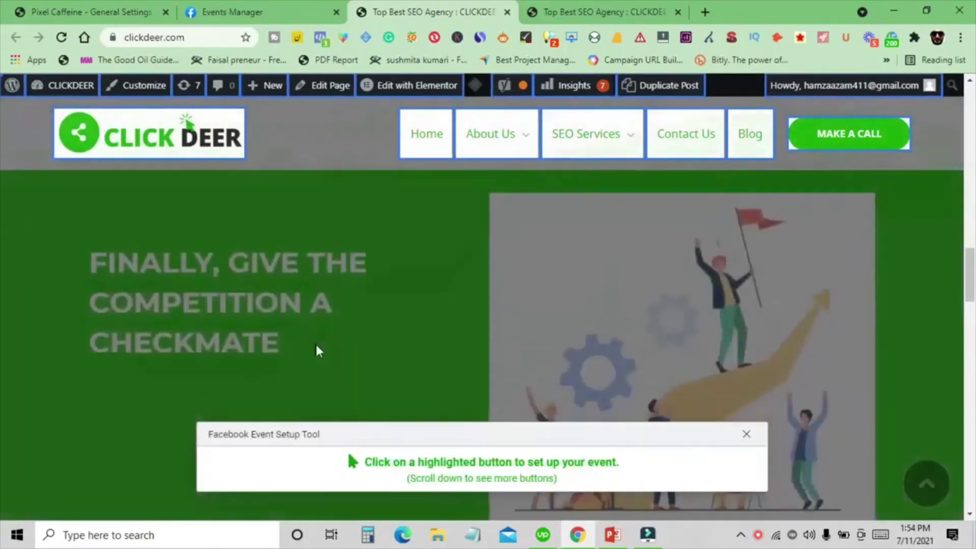
pyautogui.scroll(-10, 325, 335)
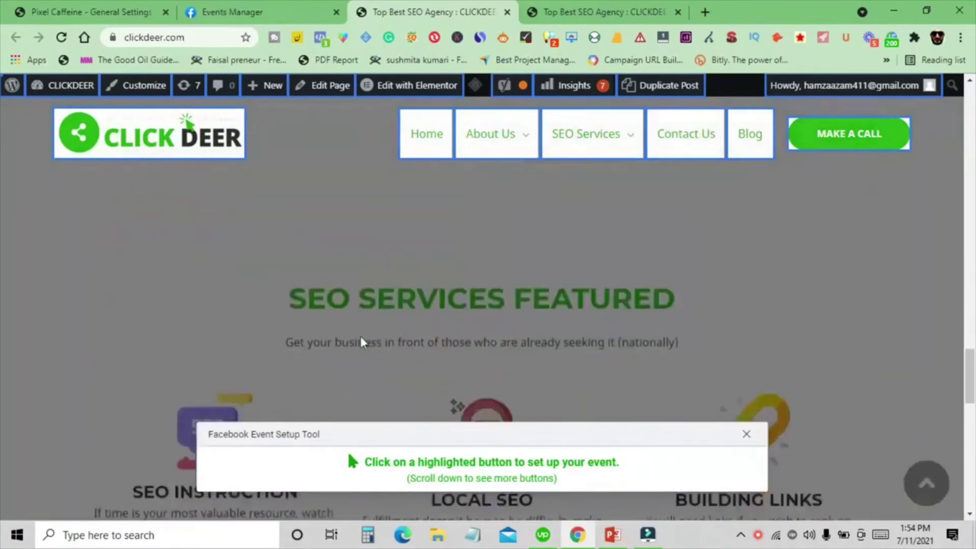
pyautogui.scroll(20, 377, 336)
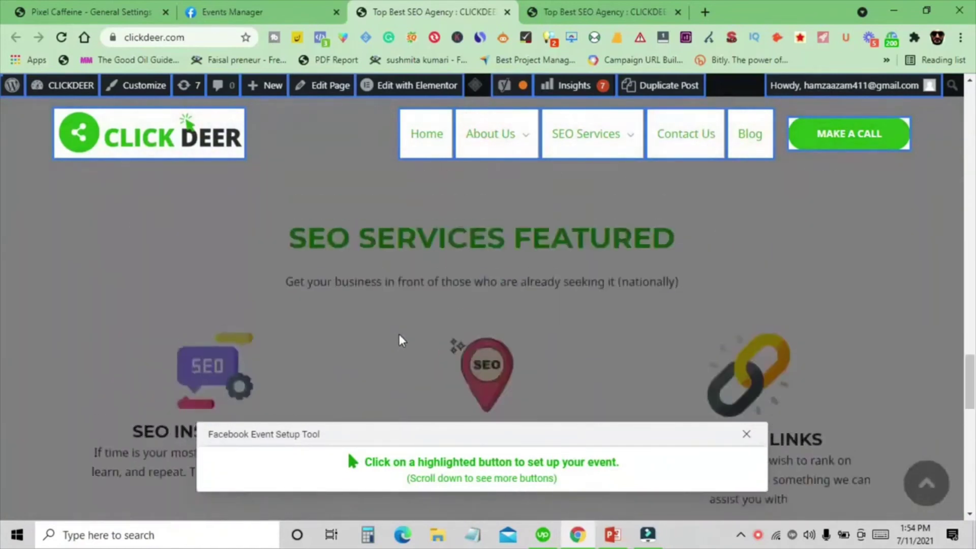
pyautogui.scroll(2, 483, 328)
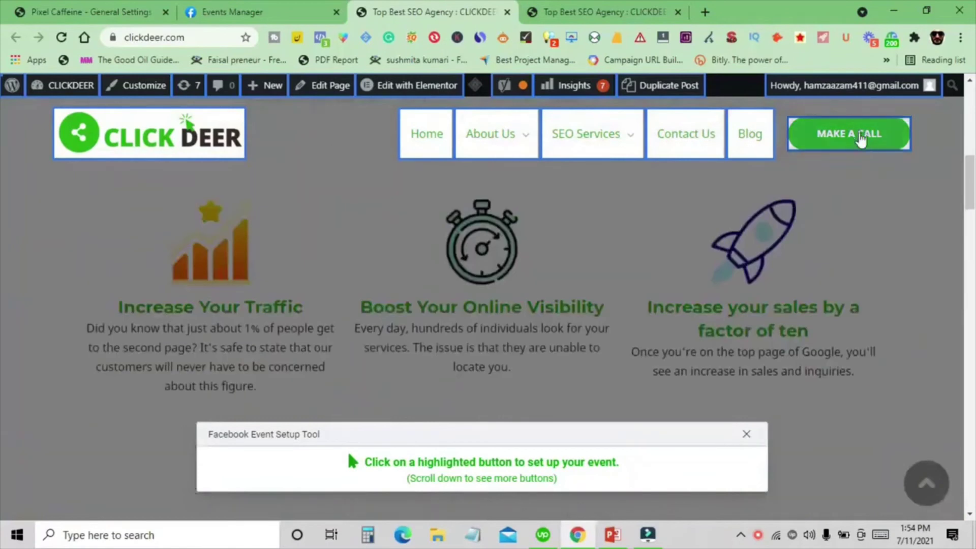
pyautogui.scroll(5, 800, 211)
pyautogui.scroll(3, 823, 150)
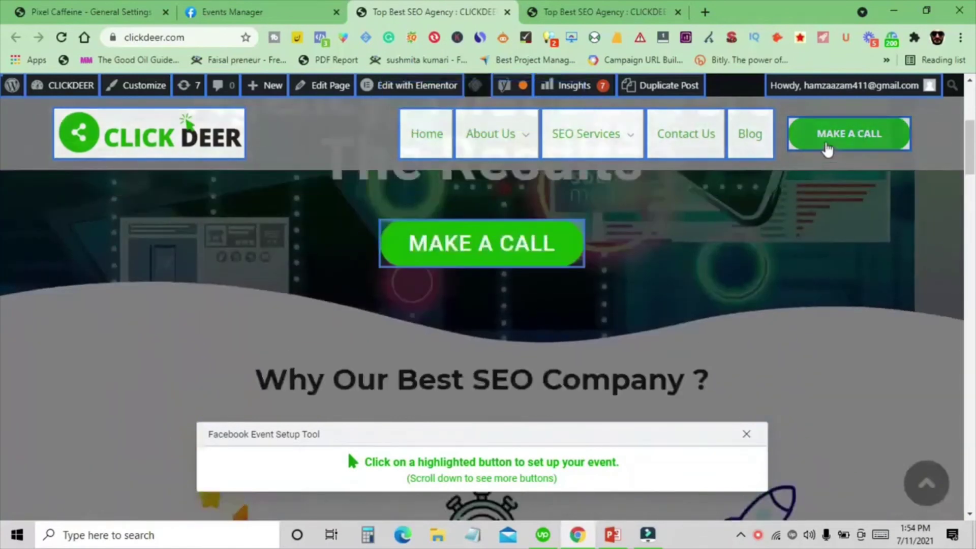
pyautogui.scroll(3, 824, 148)
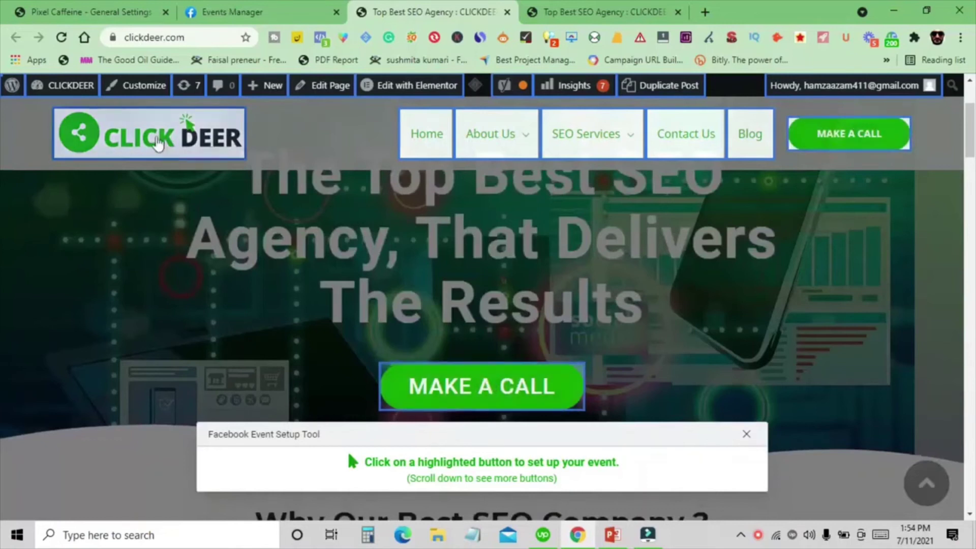
pyautogui.click(454, 384)
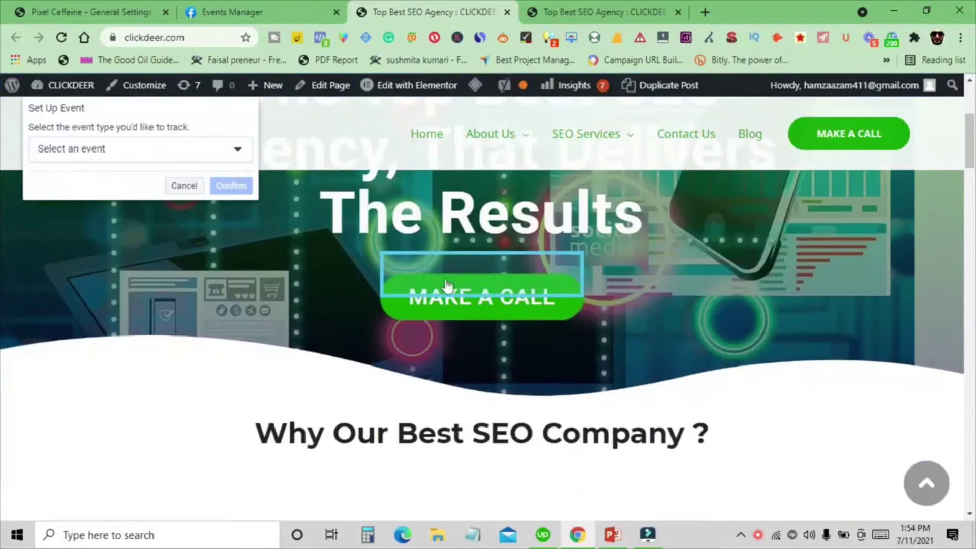
# - Set the selected MAKE A CALL button's event type to Lead and choose not to include a value
pyautogui.click(187, 151)
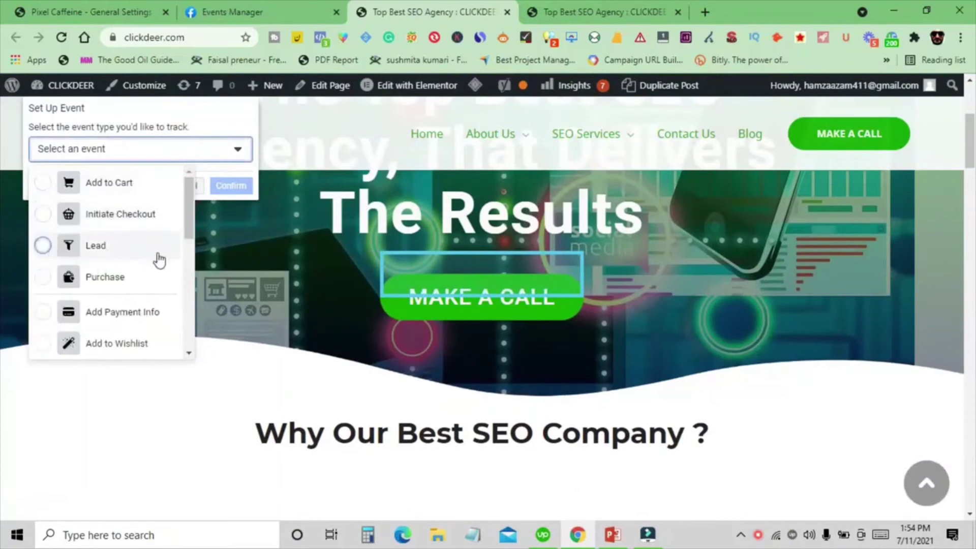
pyautogui.click(39, 249)
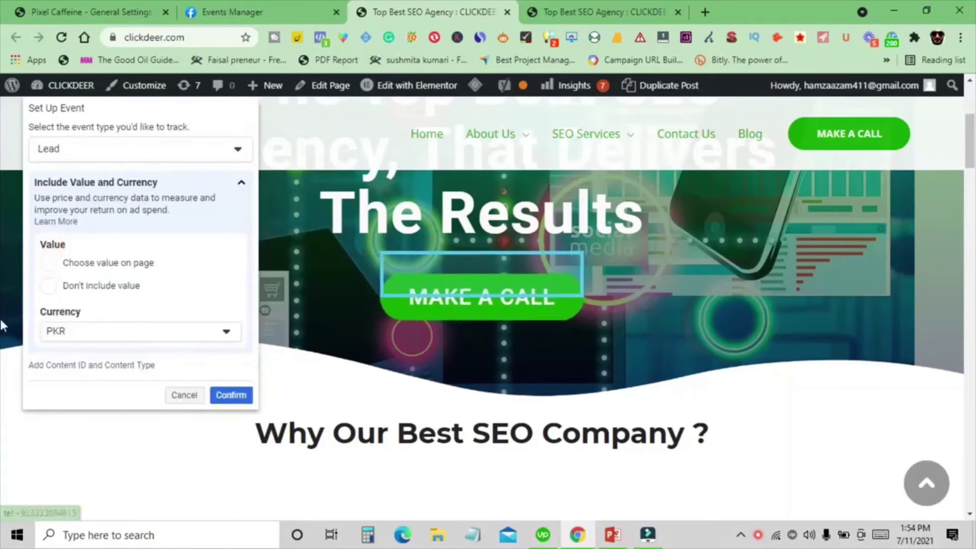
pyautogui.click(50, 266)
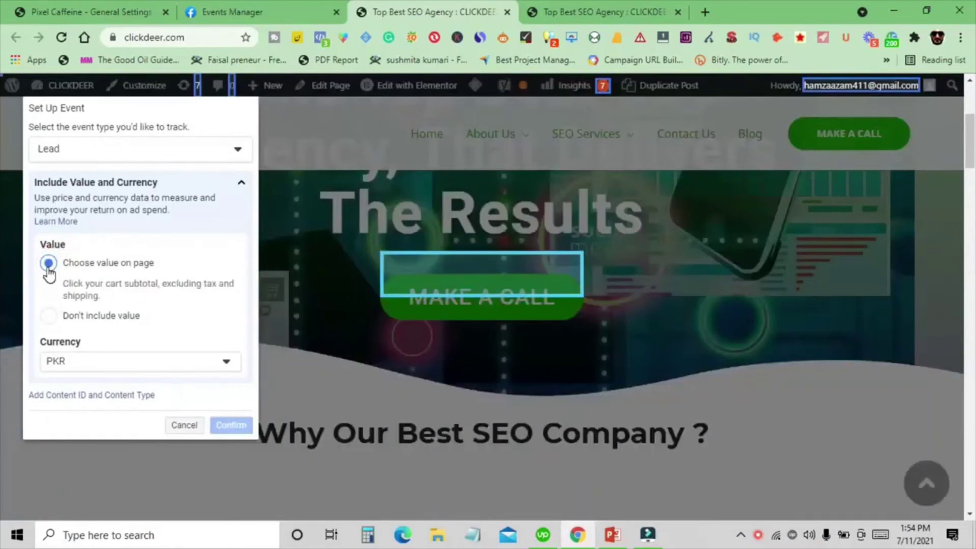
pyautogui.click(48, 267)
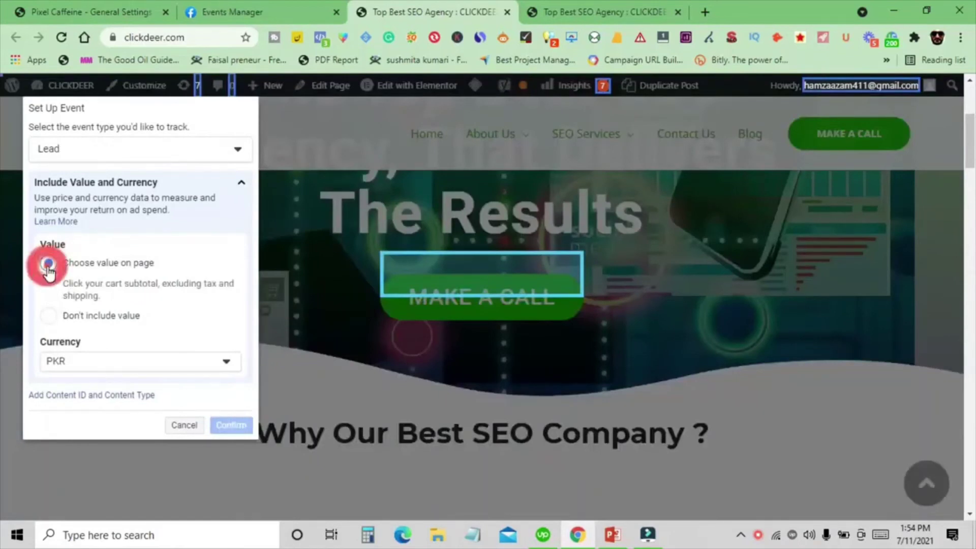
pyautogui.click(50, 317)
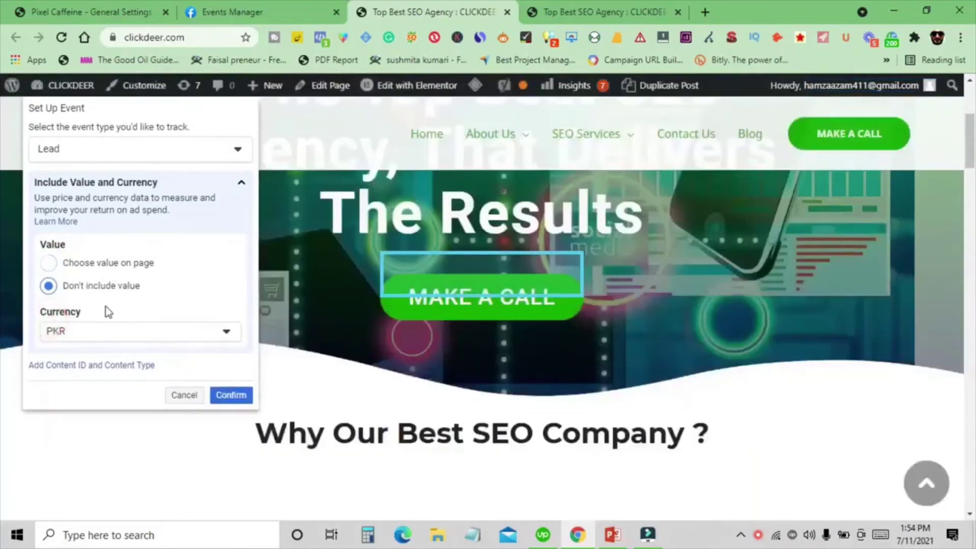
# - Look through the event's currency options, keep PKR, and confirm the Lead event
pyautogui.scroll(-2, 110, 313)
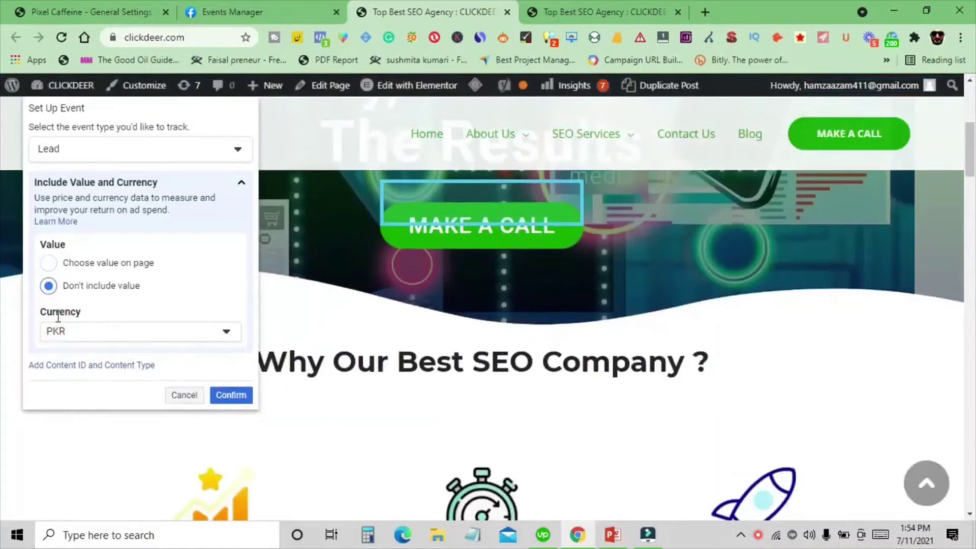
pyautogui.click(99, 334)
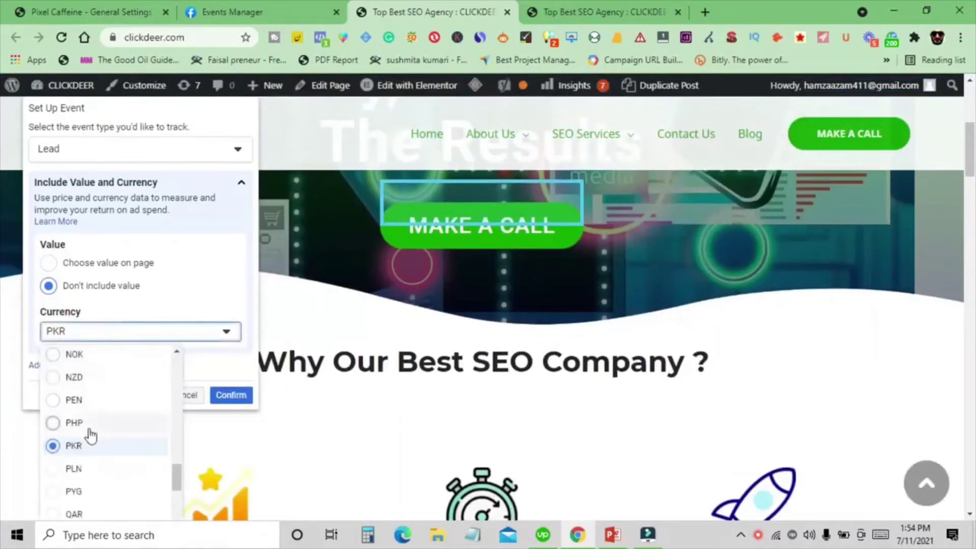
pyautogui.click(137, 331)
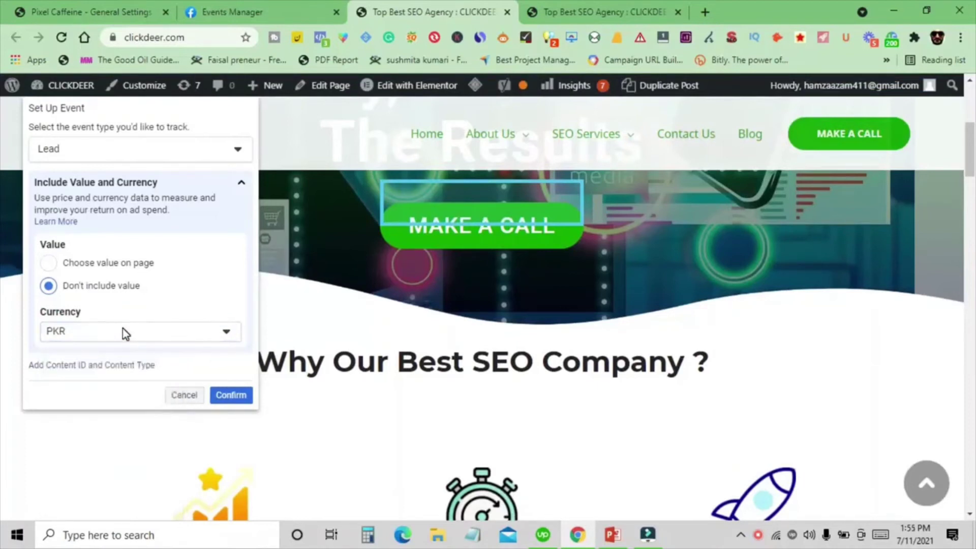
pyautogui.scroll(3, 154, 221)
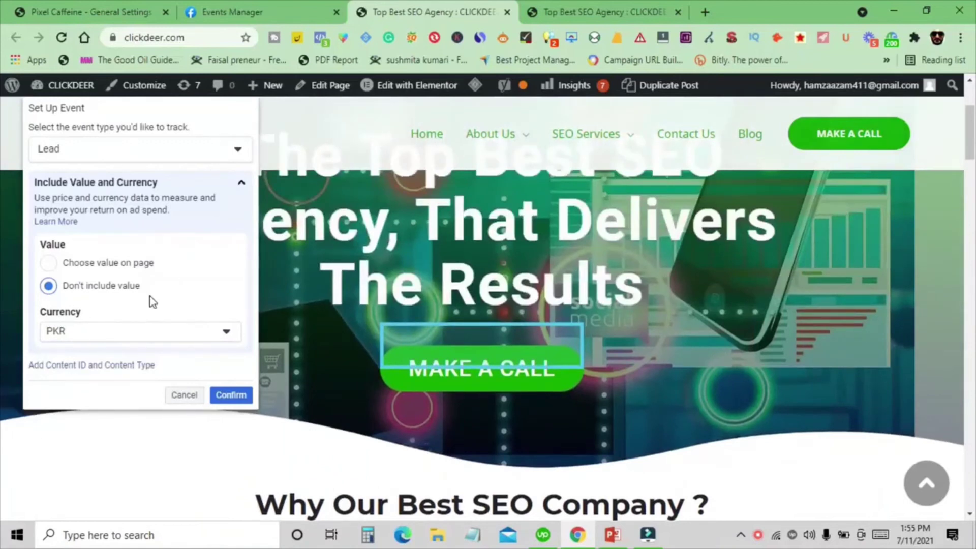
pyautogui.click(230, 397)
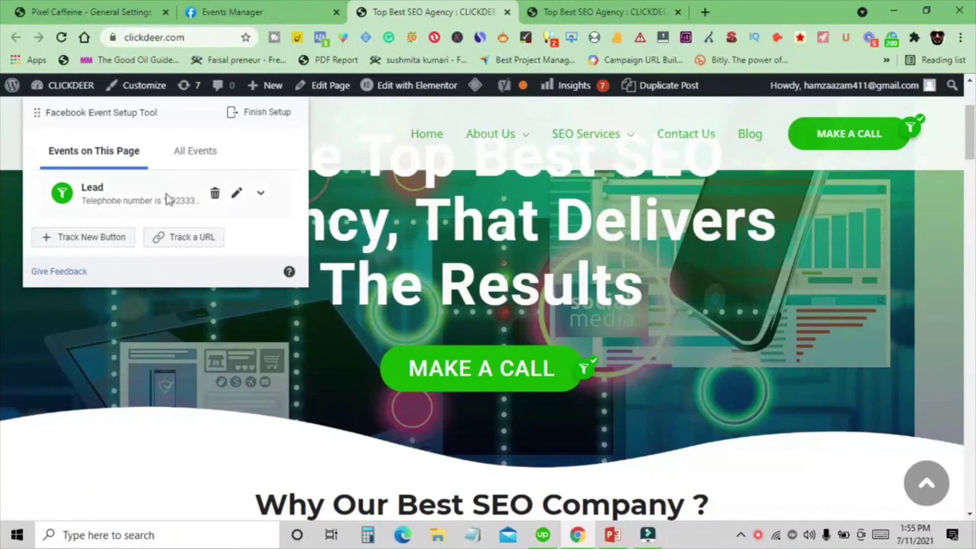
# - Finish the Event Setup Tool session with the Lead event added, rating the tool as helpful but skipping the feedback
pyautogui.click(256, 125)
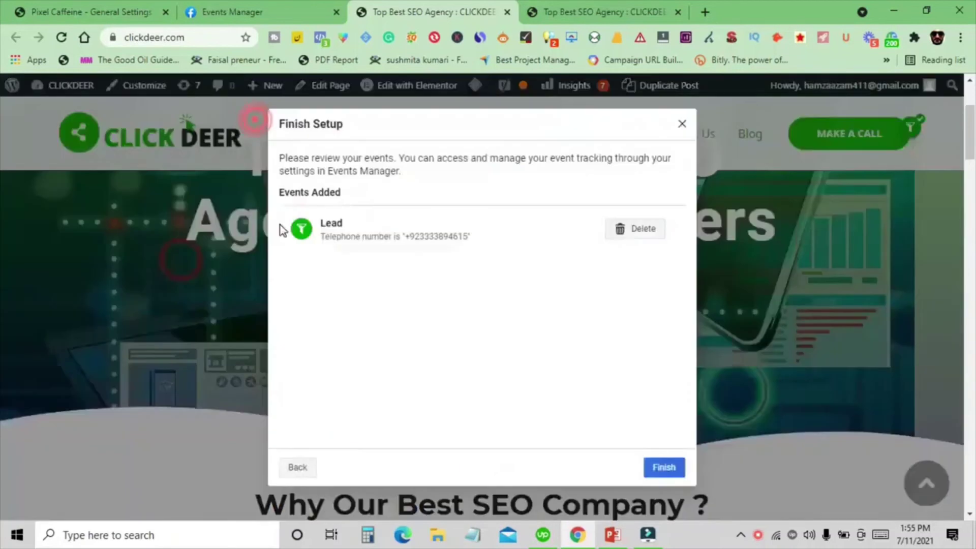
pyautogui.click(677, 468)
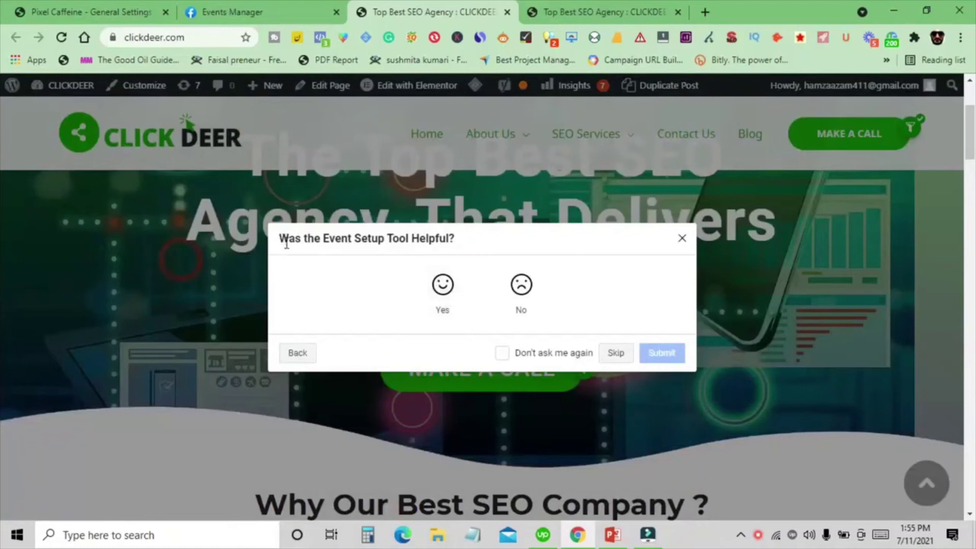
pyautogui.click(444, 304)
pyautogui.click(399, 318)
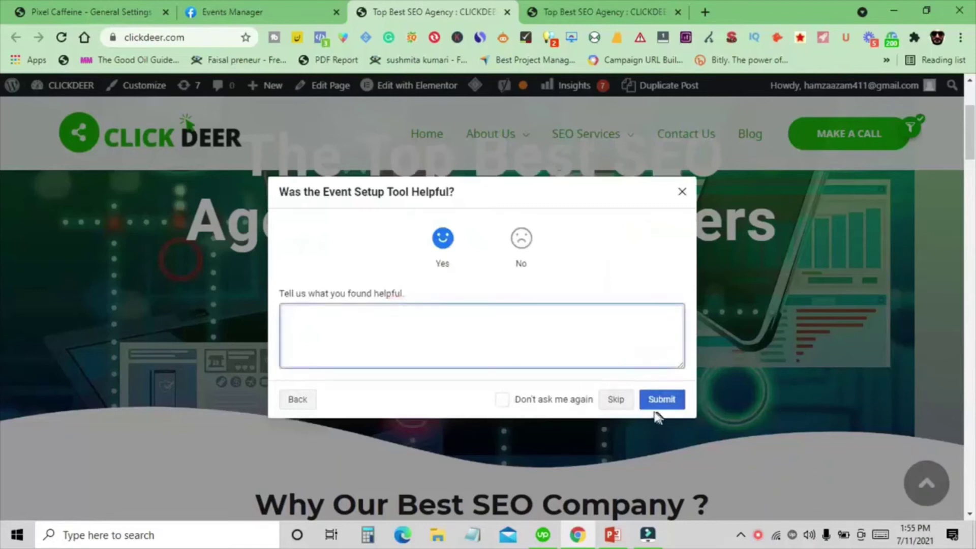
pyautogui.click(618, 399)
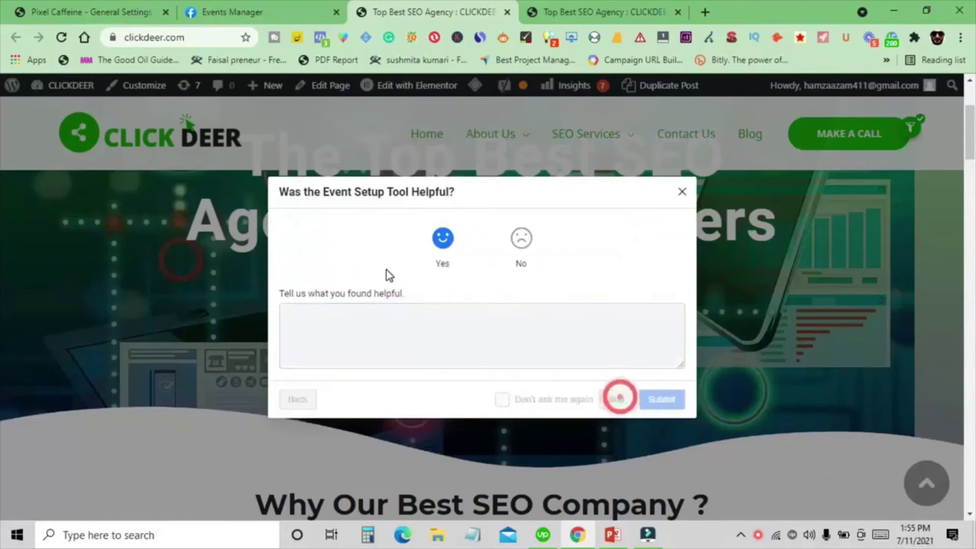
# - Reload Events Manager and check the Clickdeer pixel's event list for the Lead event
pyautogui.scroll(-3, 417, 305)
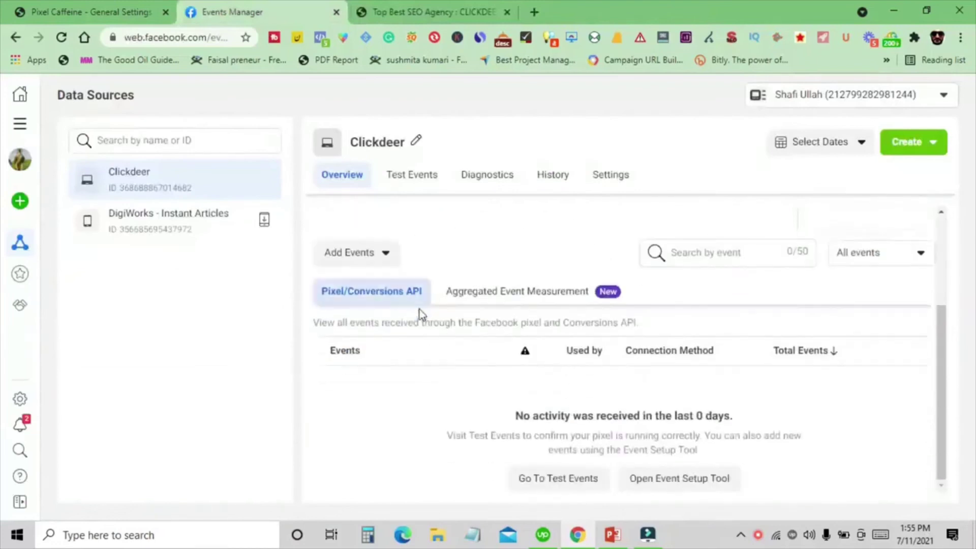
pyautogui.click(61, 37)
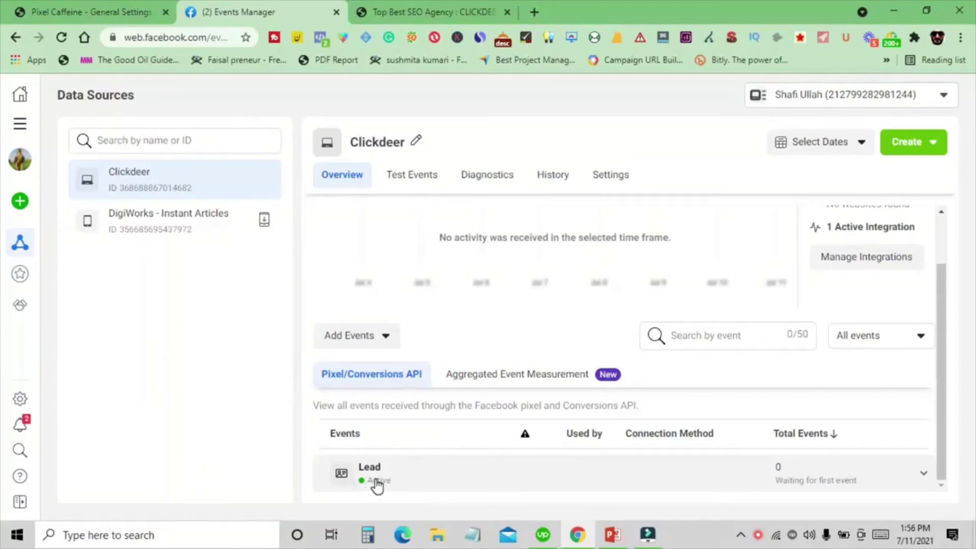
pyautogui.scroll(2, 414, 261)
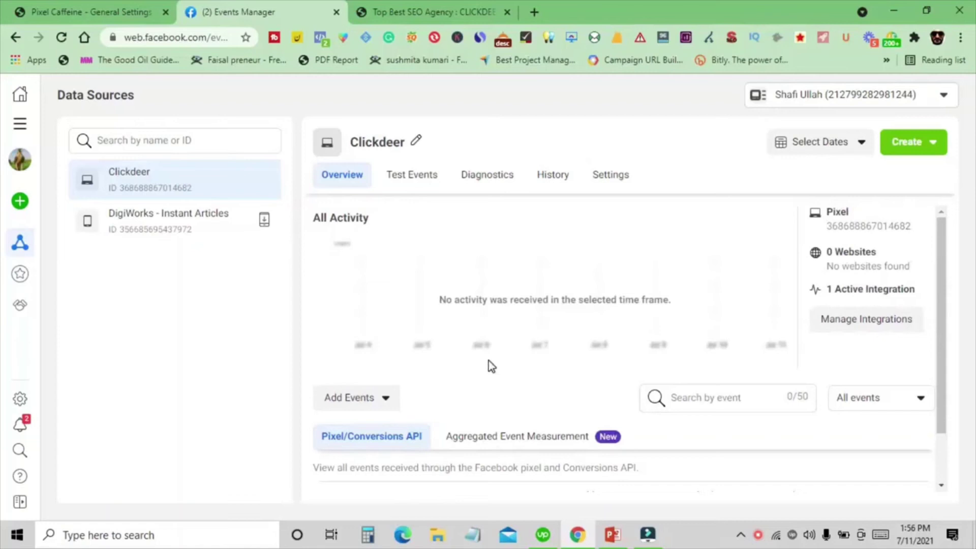
# - Review how to add more events from the pixel, then close the dialog and return to the event list
pyautogui.click(373, 400)
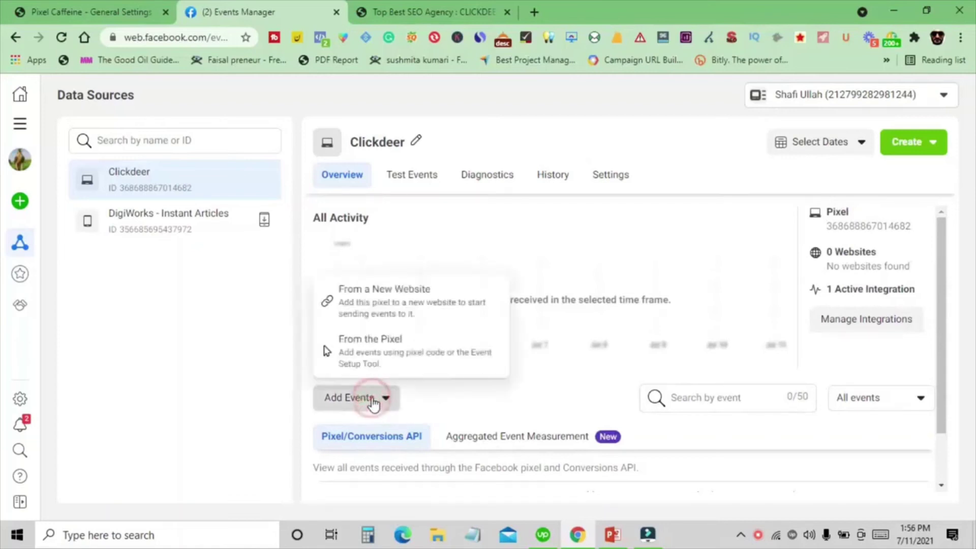
pyautogui.click(393, 350)
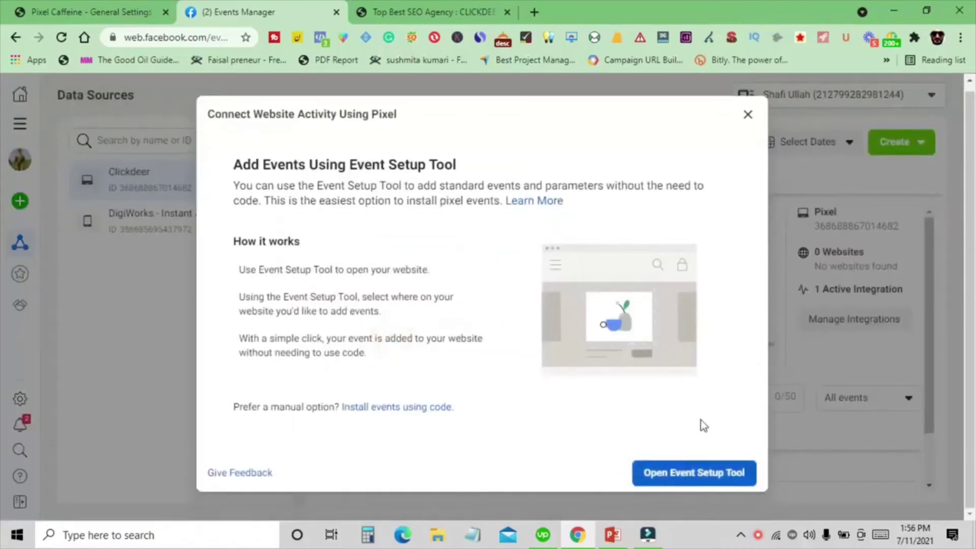
pyautogui.click(750, 116)
pyautogui.scroll(-1, 496, 356)
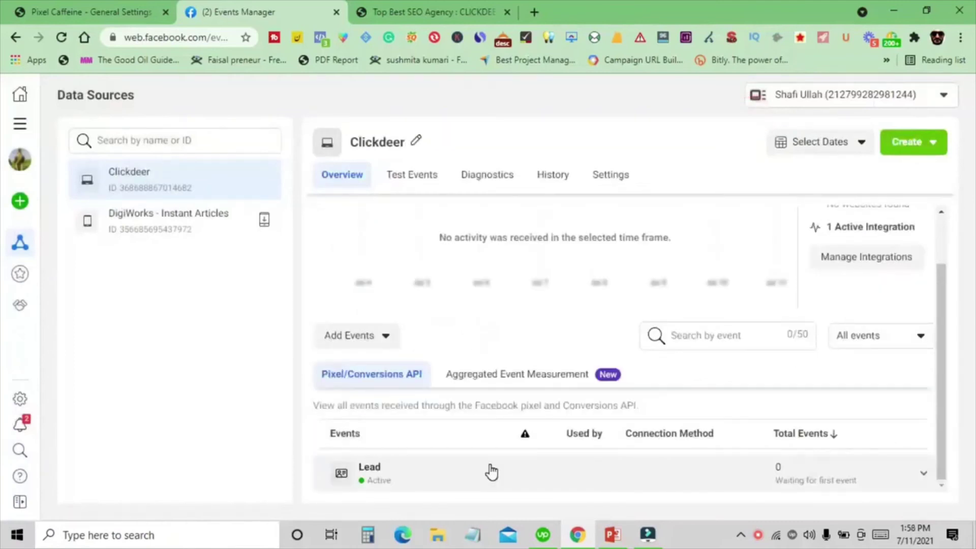
# - Switch to the Pixel Caffeine general settings, review the pixel setup and tracking sections, and enable Conversions
pyautogui.click(81, 11)
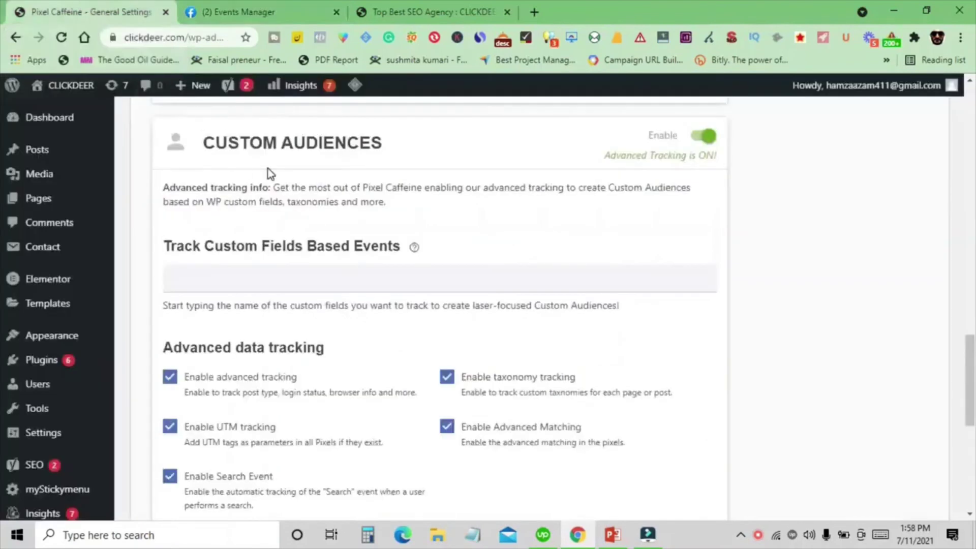
pyautogui.scroll(10, 351, 310)
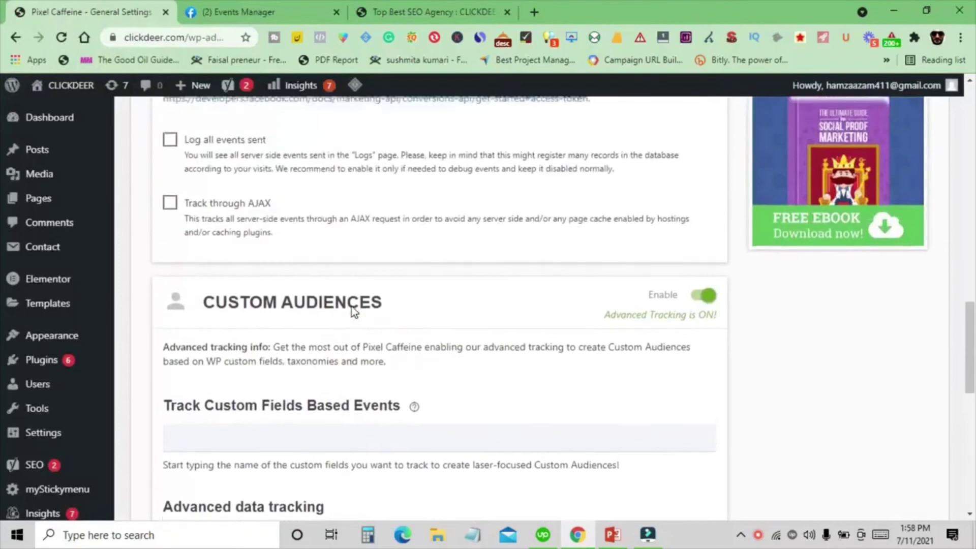
pyautogui.scroll(12, 352, 306)
pyautogui.scroll(-10, 351, 310)
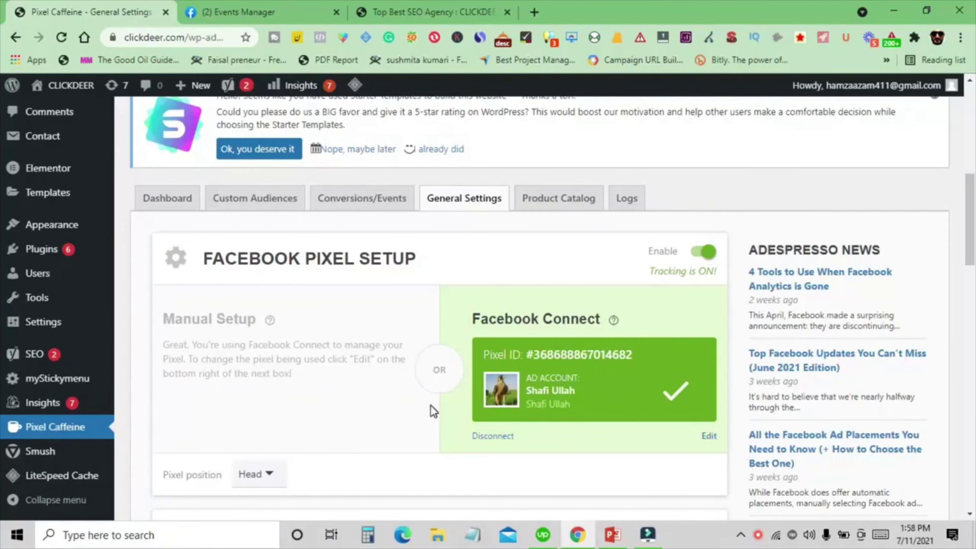
pyautogui.scroll(-8, 441, 376)
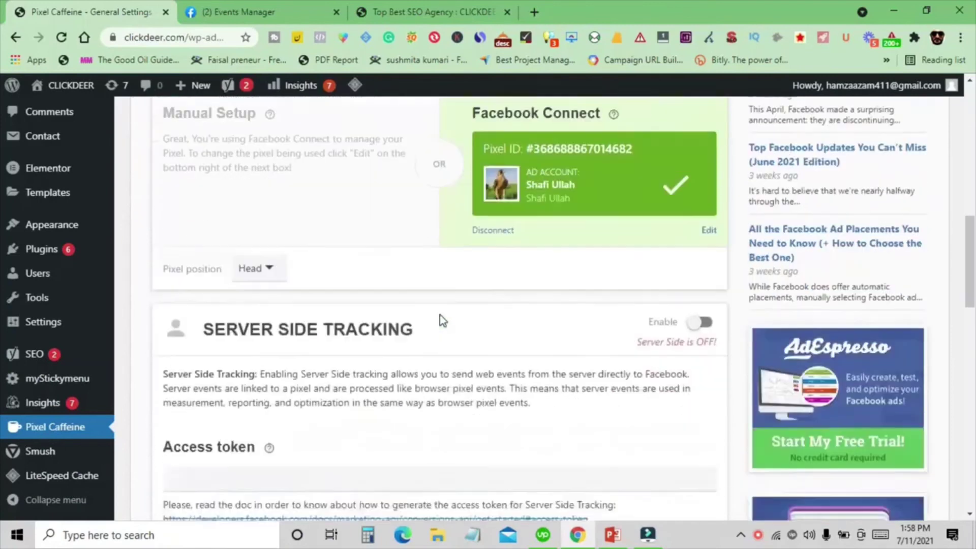
pyautogui.scroll(-10, 440, 315)
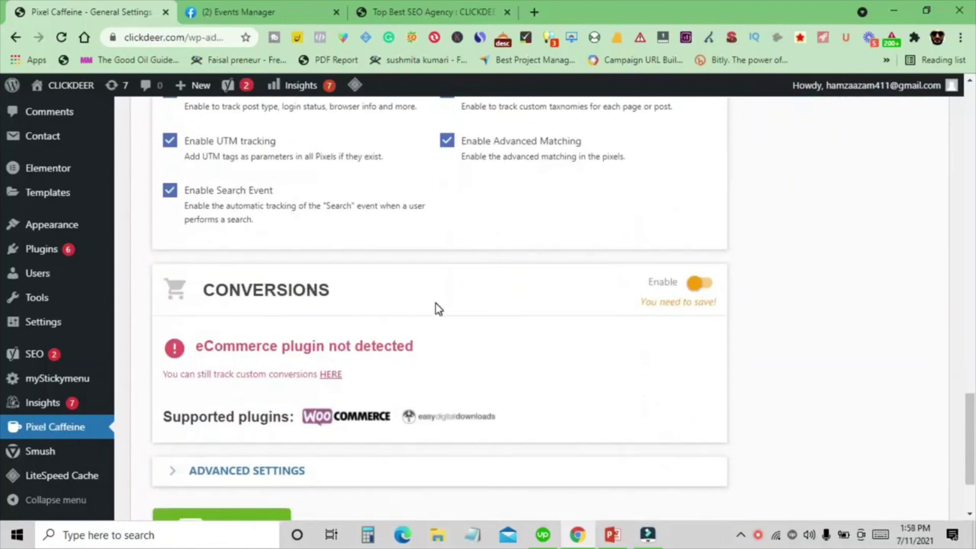
pyautogui.click(699, 289)
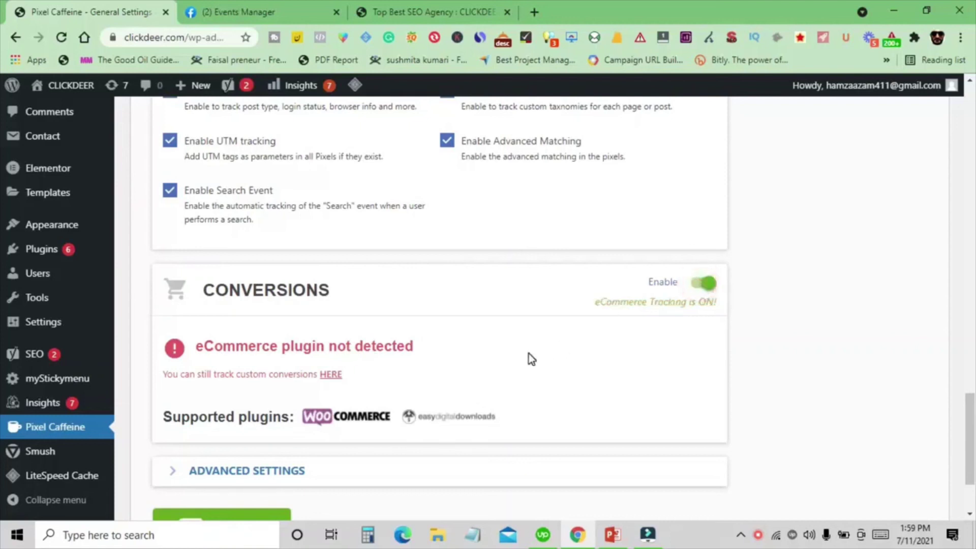